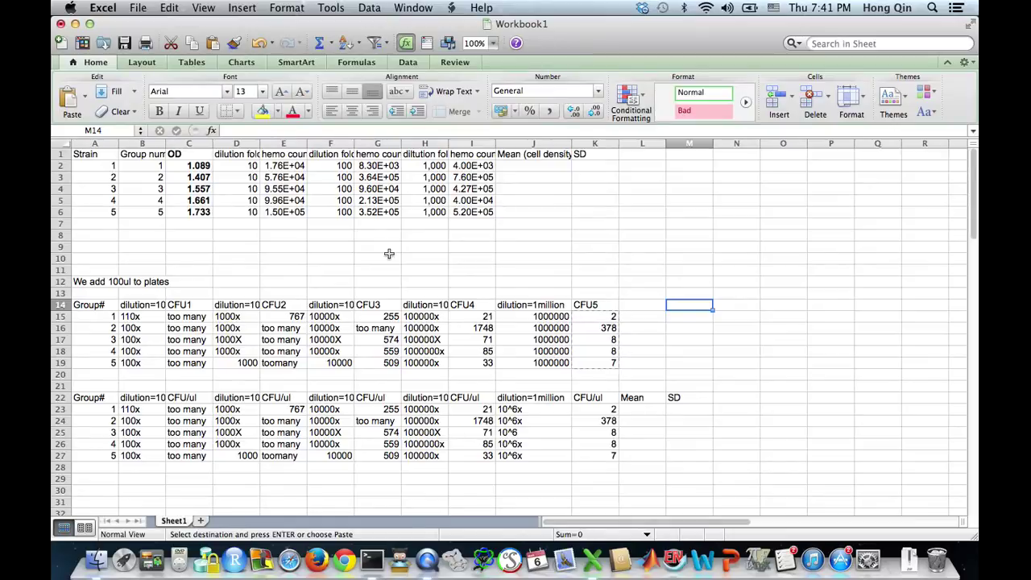
# Check strain 1's three hemocytometer counts in E2, G2 and I2 against Mean cell J2
pyautogui.click(520, 167)
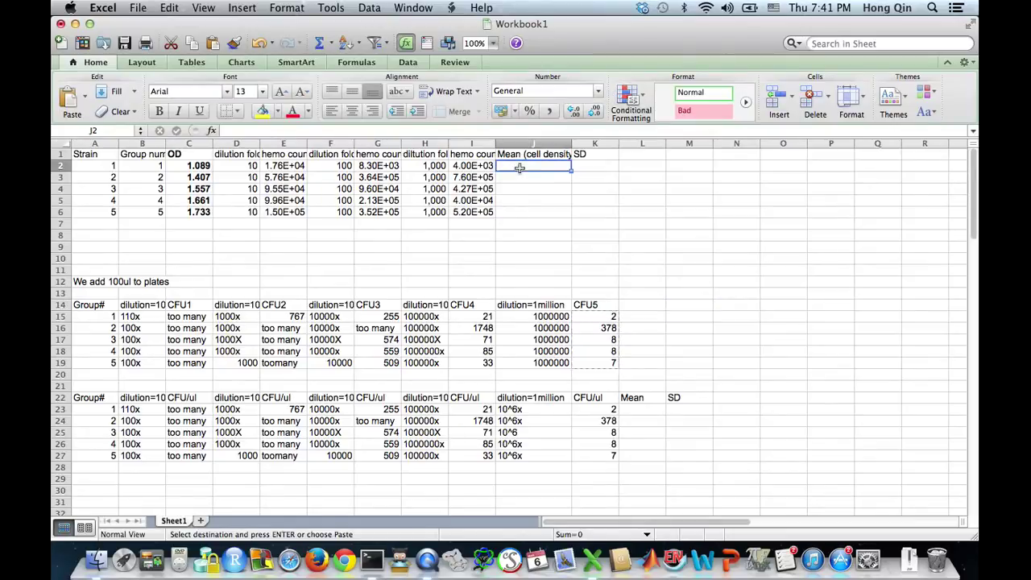
pyautogui.click(281, 166)
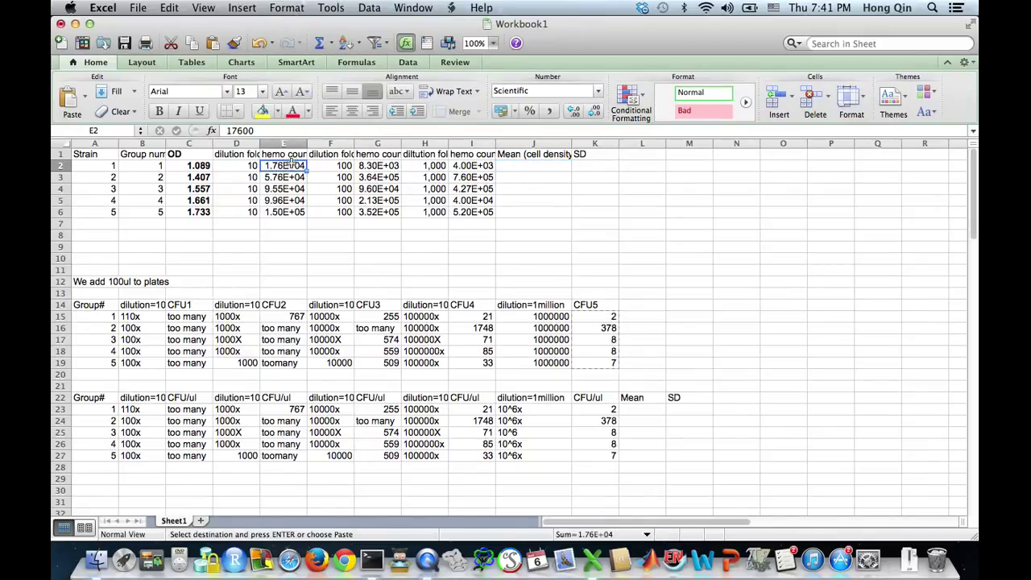
pyautogui.click(382, 166)
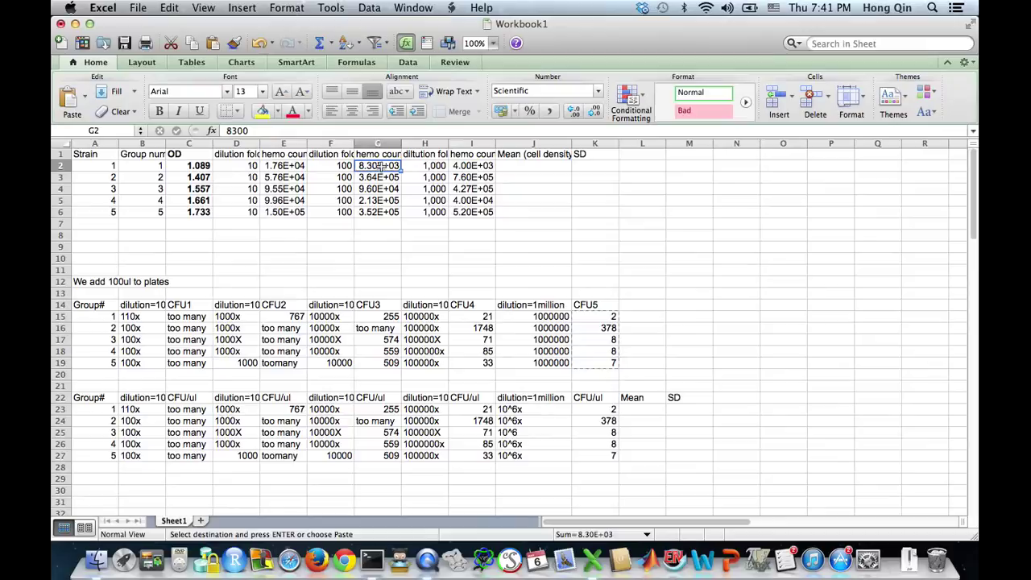
pyautogui.click(477, 166)
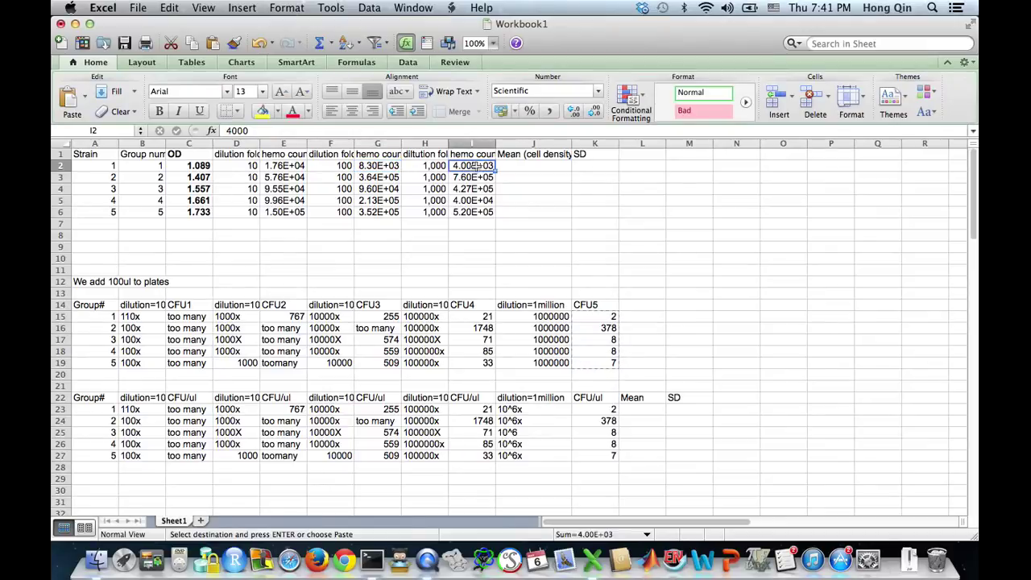
pyautogui.click(522, 166)
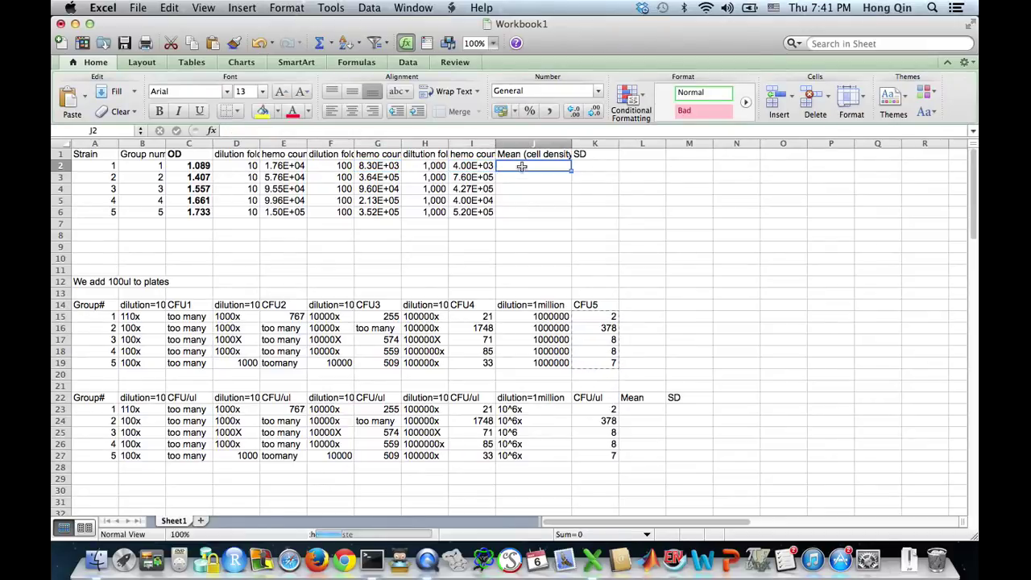
# Enter =AVERAGE(E2,G2,I2) in J2 for strain 1's mean cell density
pyautogui.write('=')
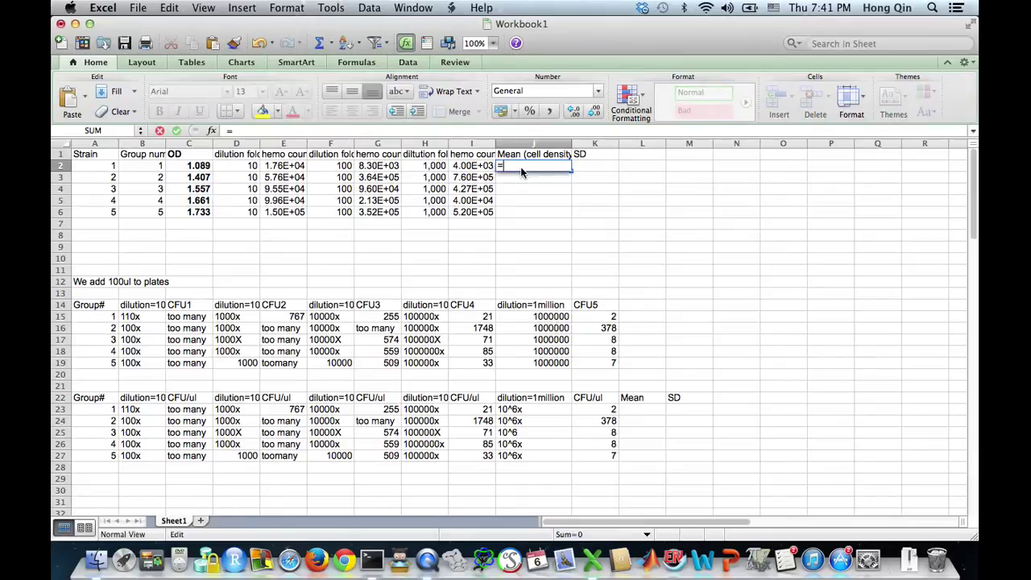
pyautogui.write('AVERAGE')
pyautogui.press('Return')
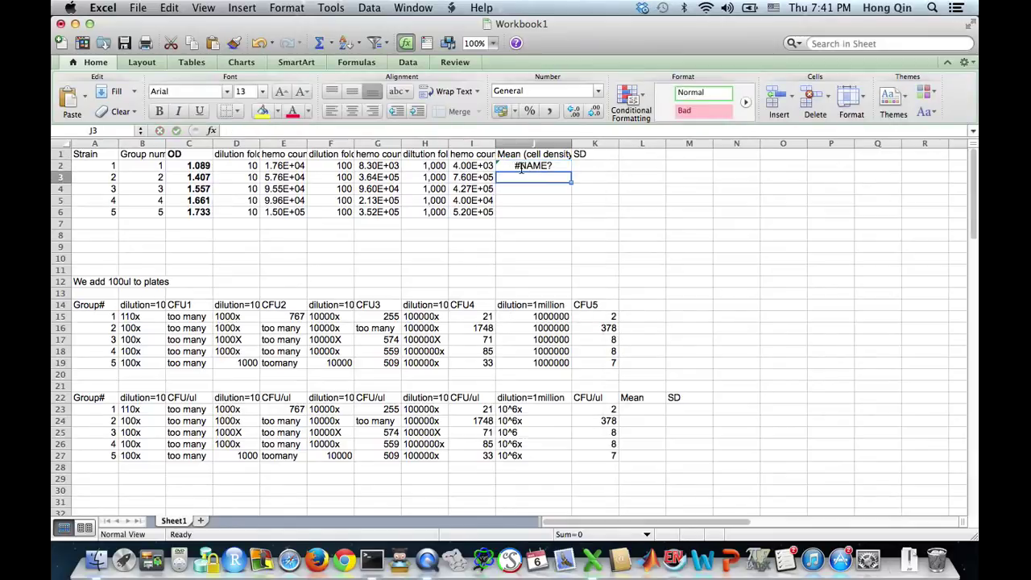
pyautogui.click(294, 133)
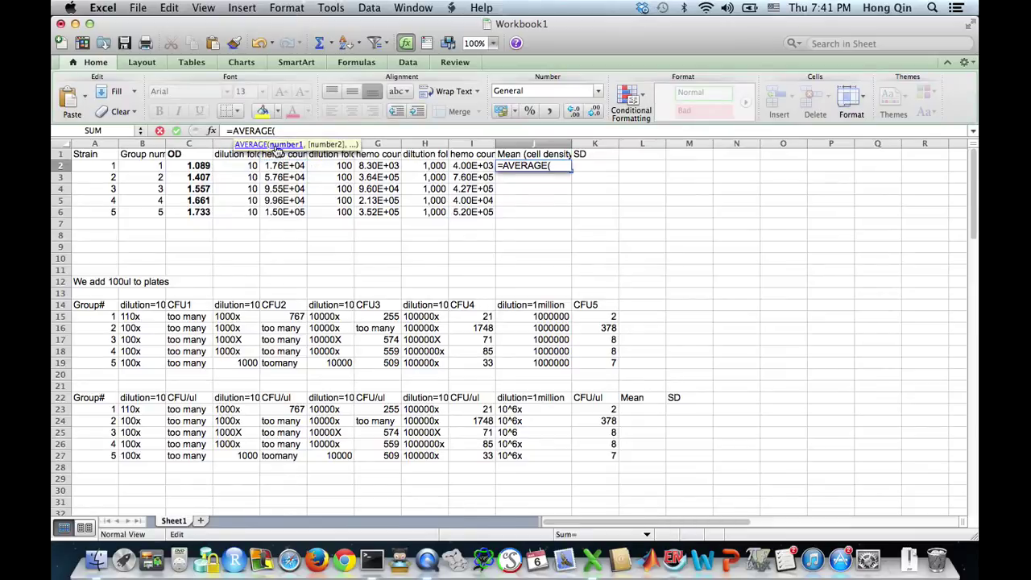
pyautogui.moveTo(298, 150)
pyautogui.mouseDown()
pyautogui.moveTo(374, 155)
pyautogui.moveTo(296, 168)
pyautogui.mouseUp()
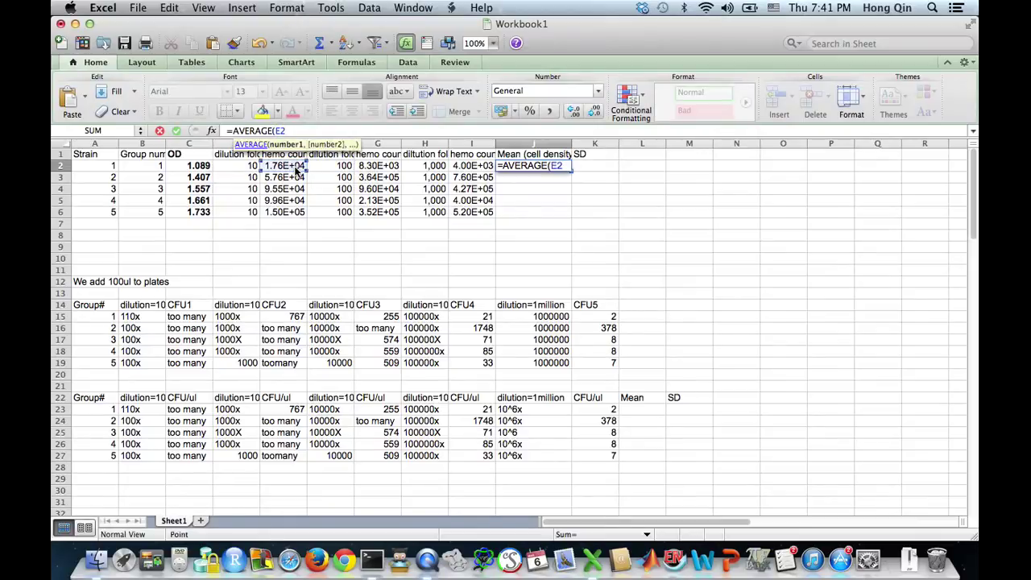
pyautogui.write(',')
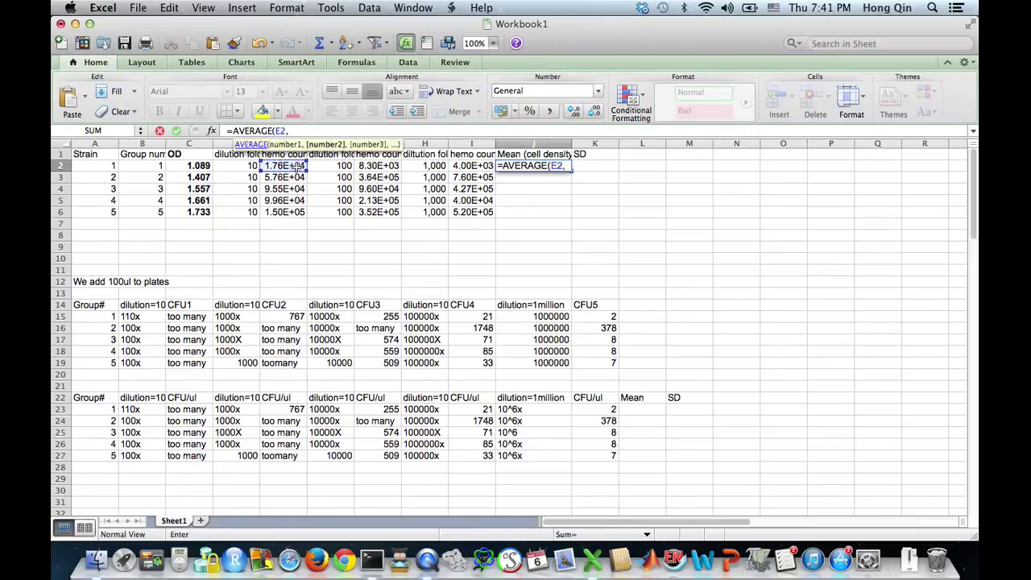
pyautogui.click(377, 166)
pyautogui.write(',')
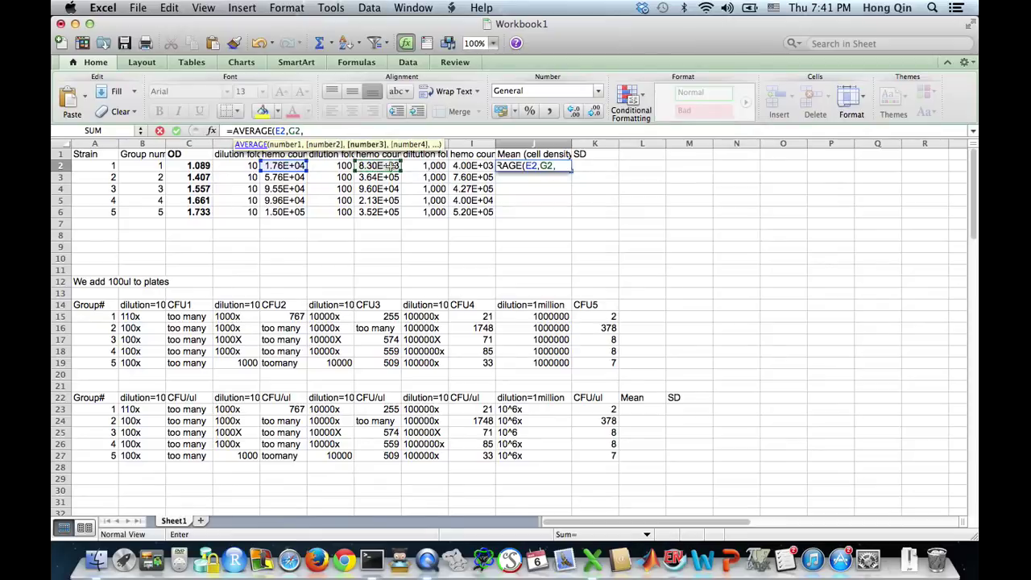
pyautogui.click(459, 167)
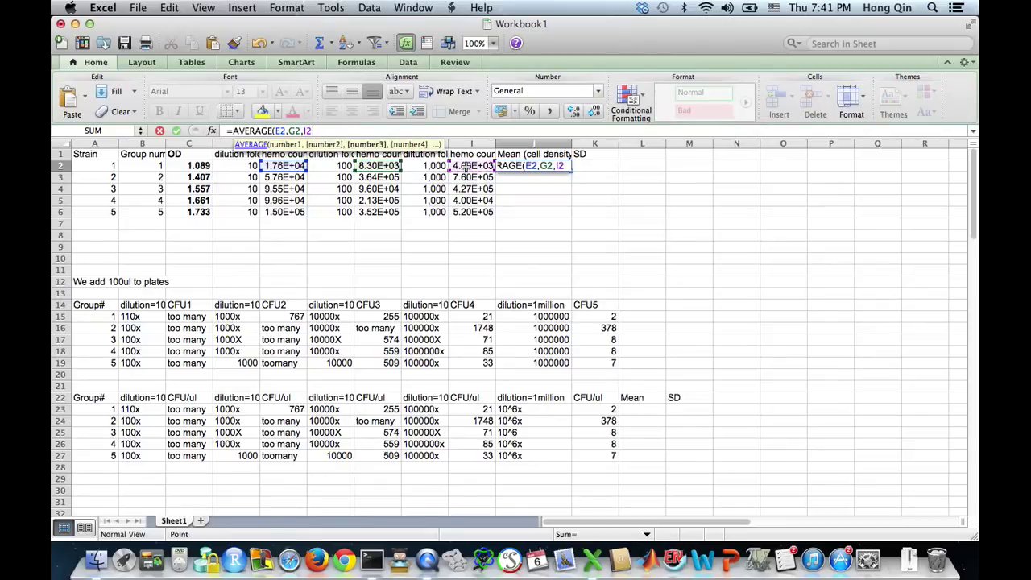
pyautogui.press('Return')
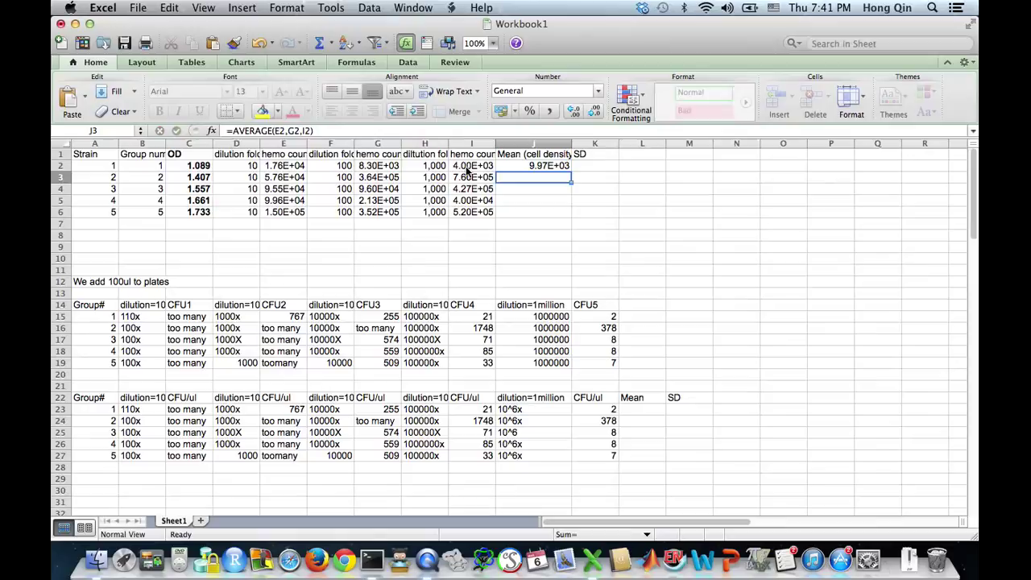
# Copy the J2 mean formula into J3 through J6 and review the results
pyautogui.press('Up')
pyautogui.press('super+c')
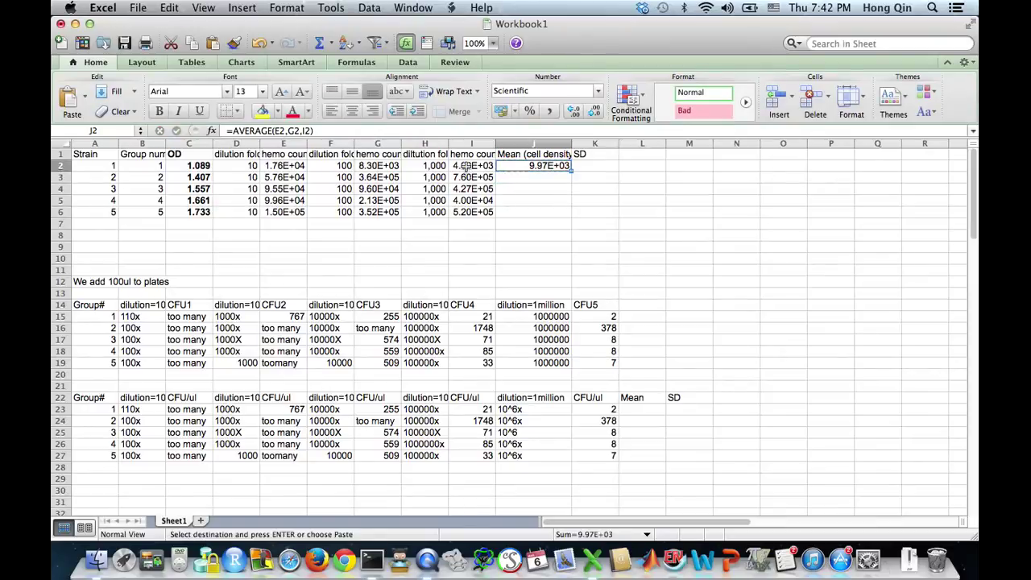
pyautogui.press('Down')
pyautogui.press('super+v')
pyautogui.press('Down')
pyautogui.press('super+v')
pyautogui.press('Down')
pyautogui.press('super+v')
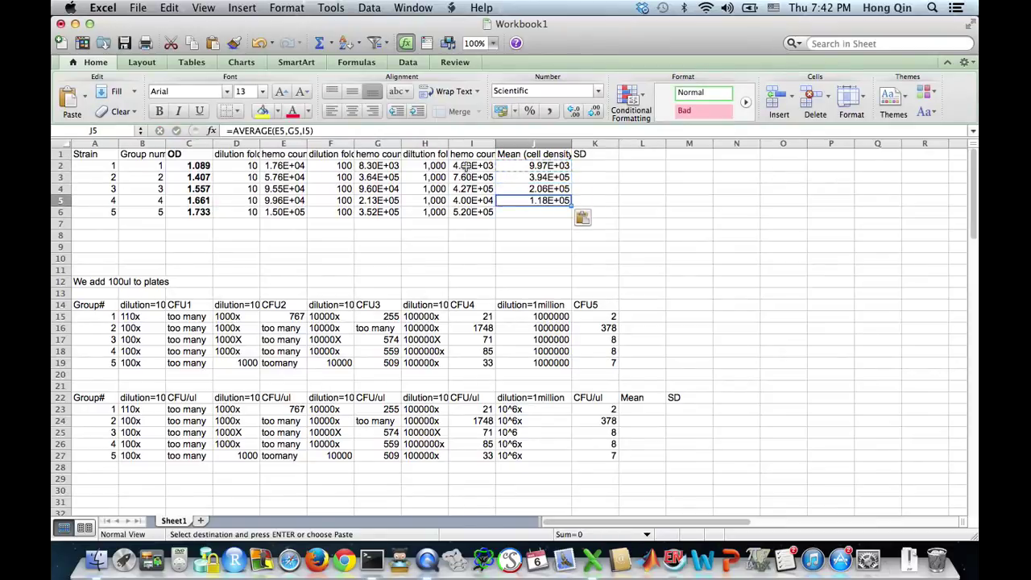
pyautogui.press('Down')
pyautogui.press('super+v')
pyautogui.press('Up')
pyautogui.press('Up')
pyautogui.press('Up')
pyautogui.press('Down')
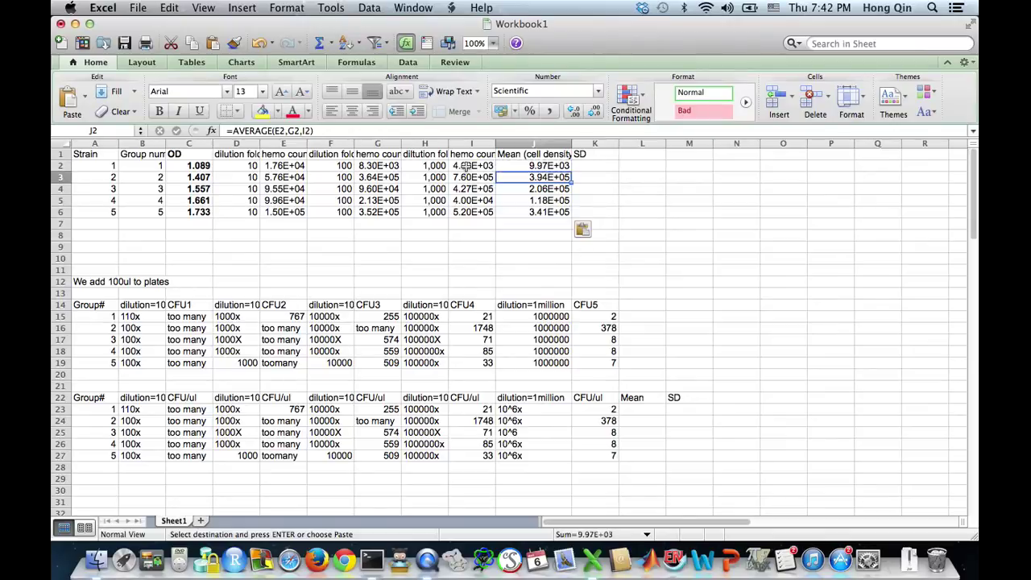
pyautogui.press('Down')
pyautogui.press('Down')
pyautogui.press('Up')
pyautogui.press('Up')
pyautogui.press('Up')
pyautogui.press('Up')
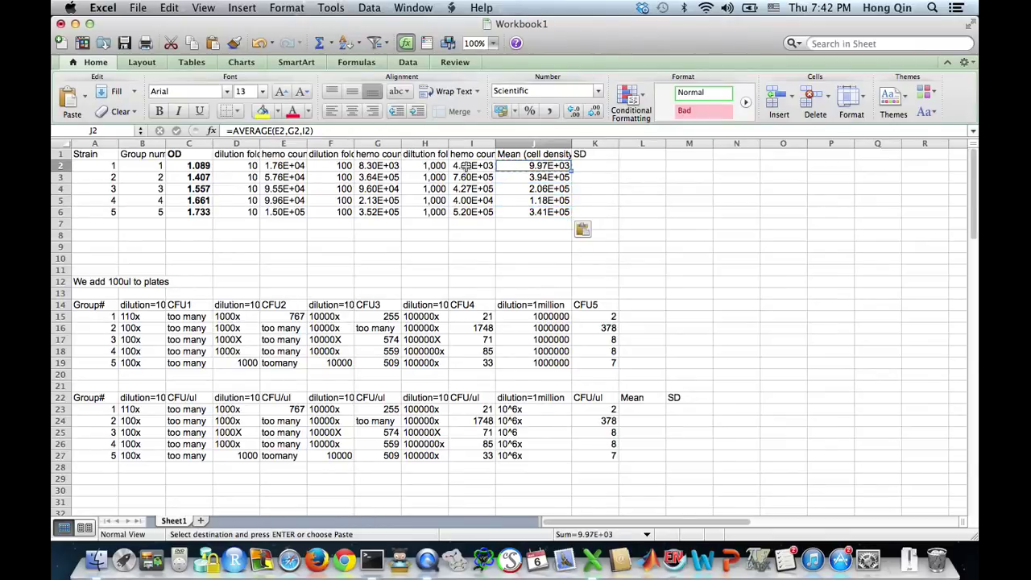
# Enter =STDEV(E2,G2,I2) in K2 for strain 1's density standard deviation
pyautogui.press('Right')
pyautogui.write('=std')
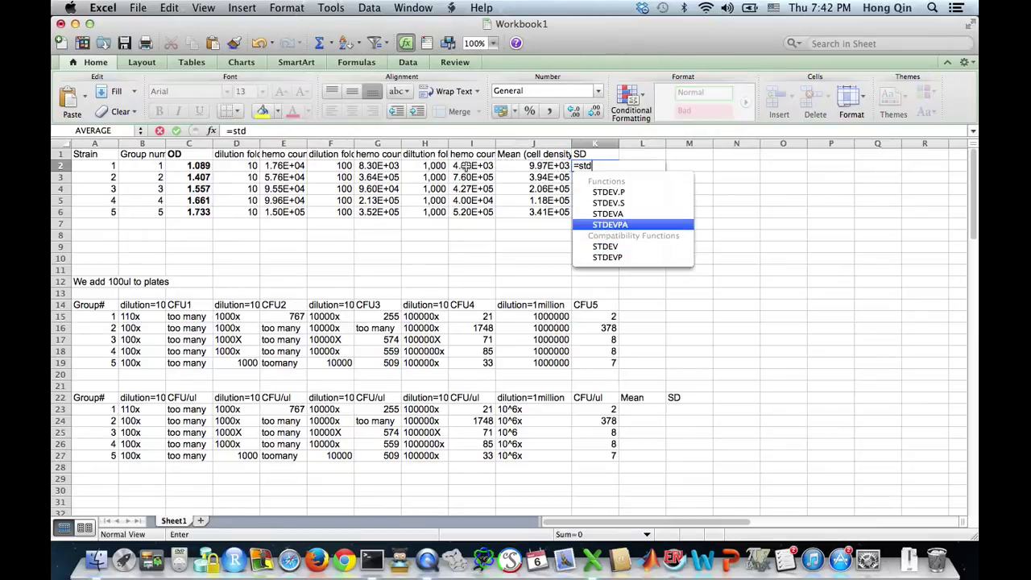
pyautogui.press('Down')
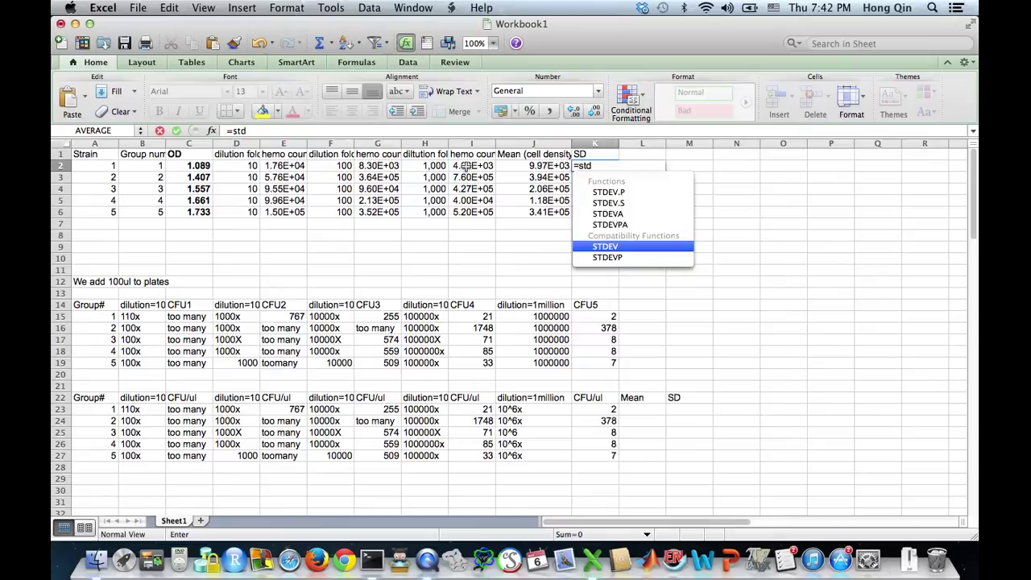
pyautogui.press('Tab')
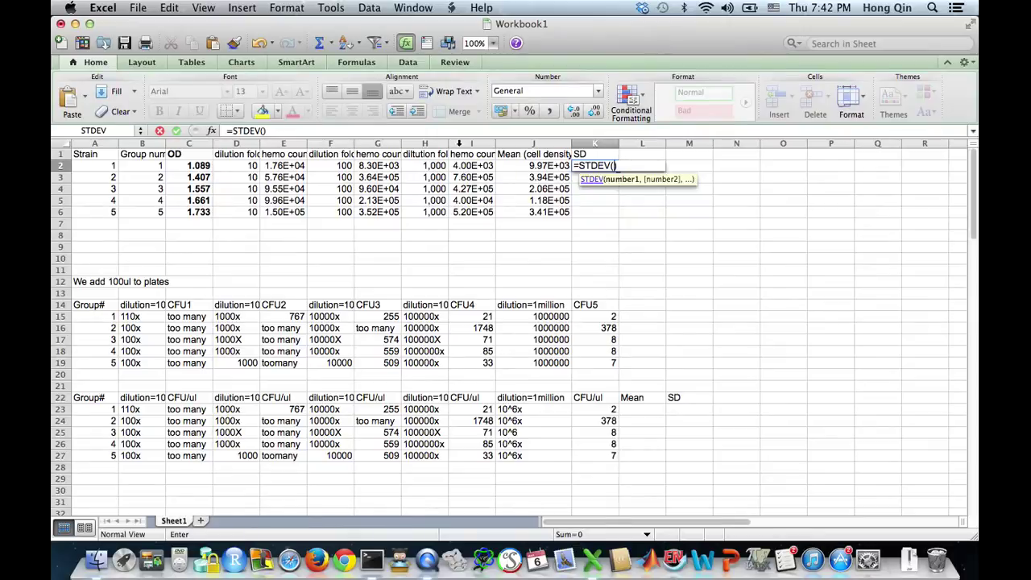
pyautogui.click(296, 166)
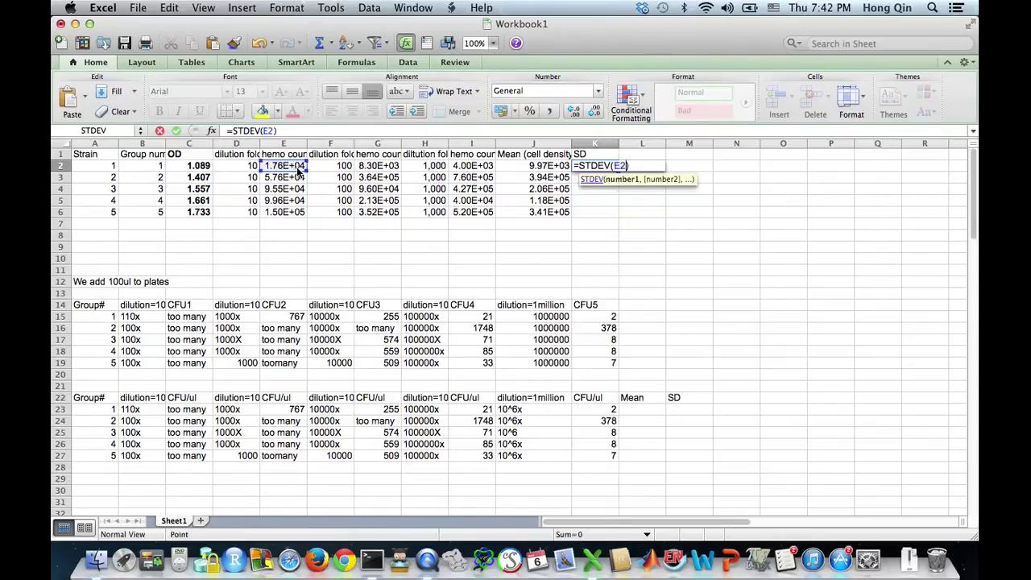
pyautogui.write(',')
pyautogui.click(379, 166)
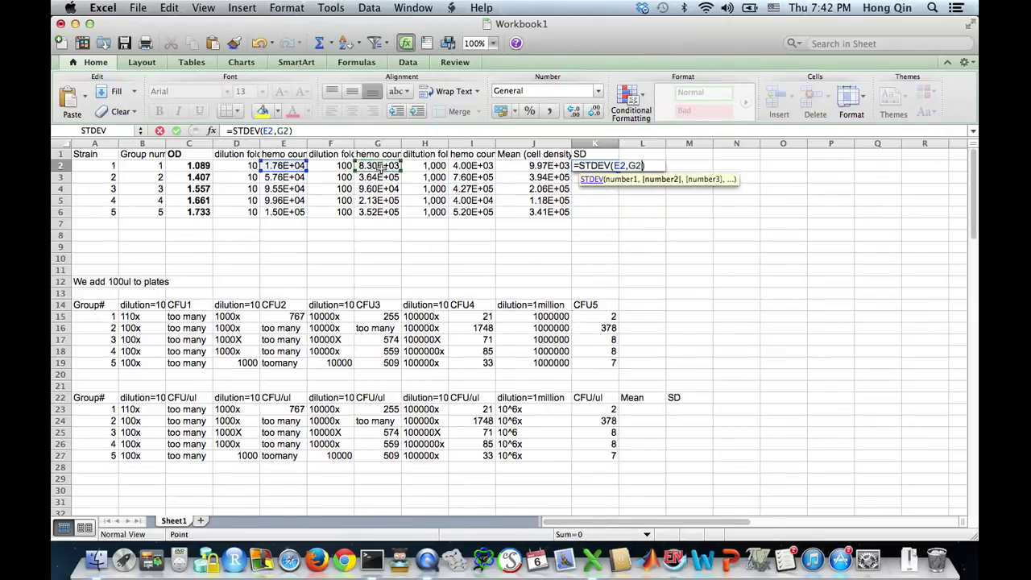
pyautogui.write(',')
pyautogui.click(465, 167)
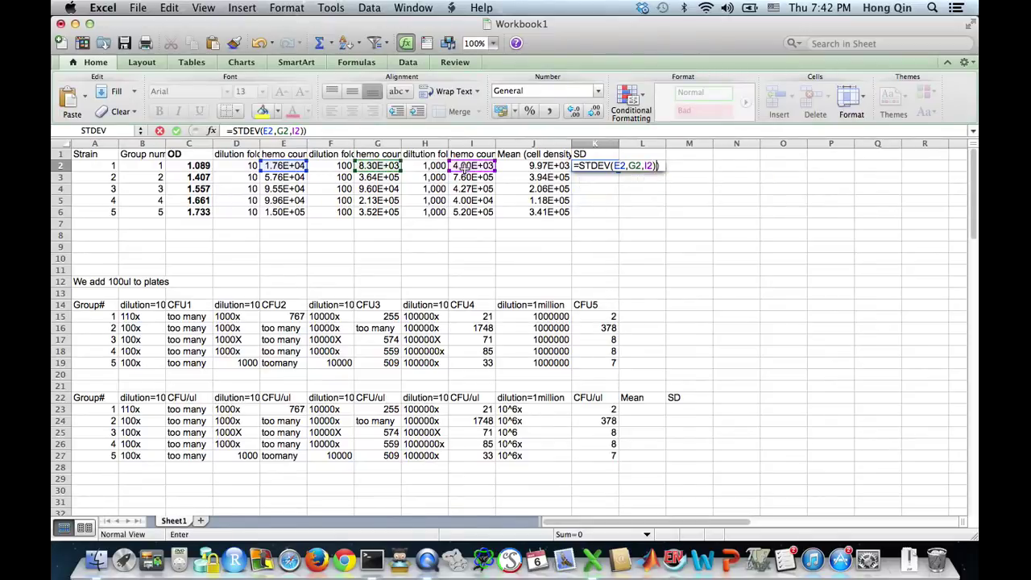
pyautogui.press('Return')
# Copy the K2 standard deviation formula into K3 through K6
pyautogui.press('Up')
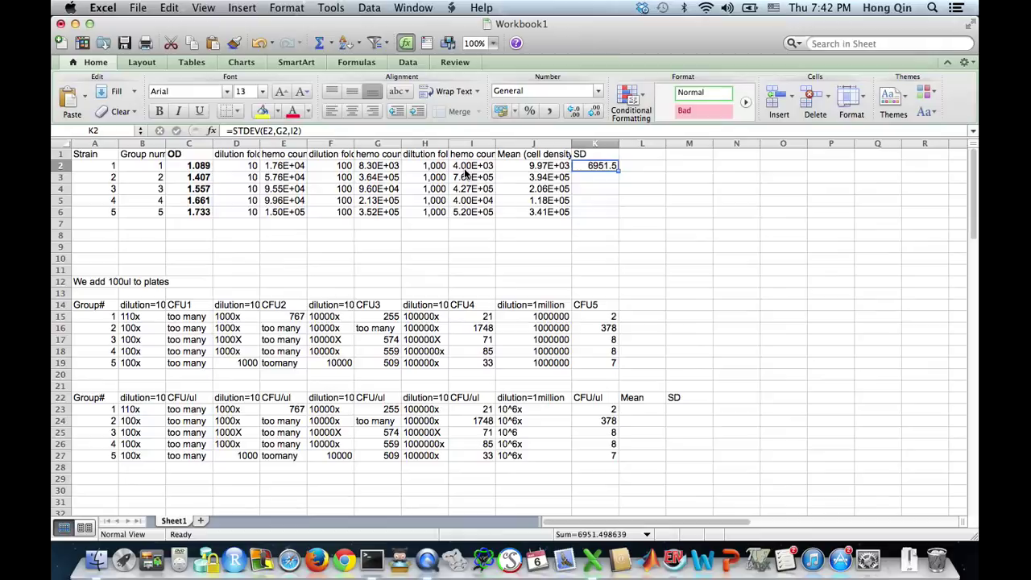
pyautogui.press('super+c')
pyautogui.press('Down')
pyautogui.press('super+v')
pyautogui.press('Down')
pyautogui.press('super+v')
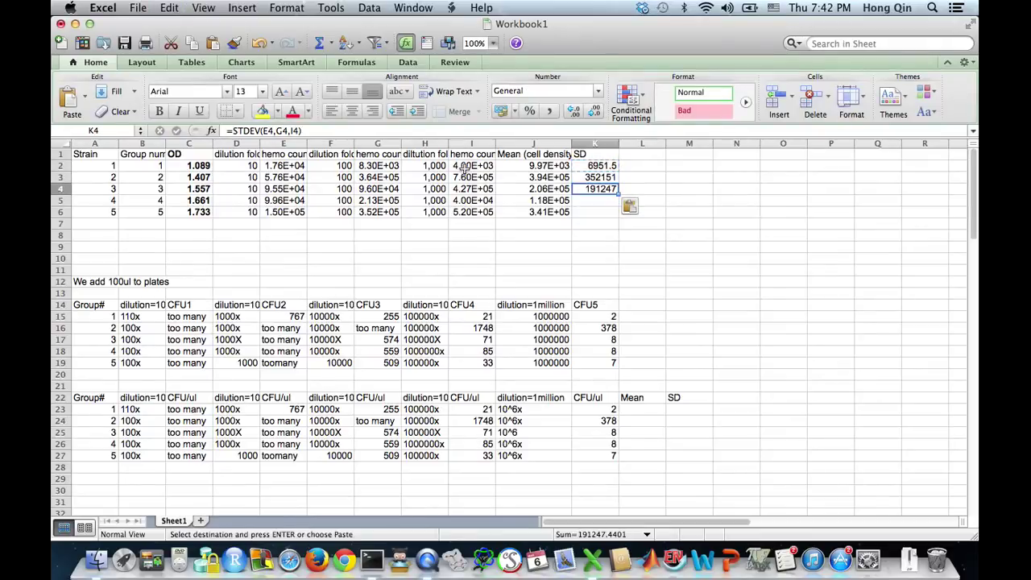
pyautogui.press('Down')
pyautogui.press('super+v')
pyautogui.press('Down')
pyautogui.press('super+v')
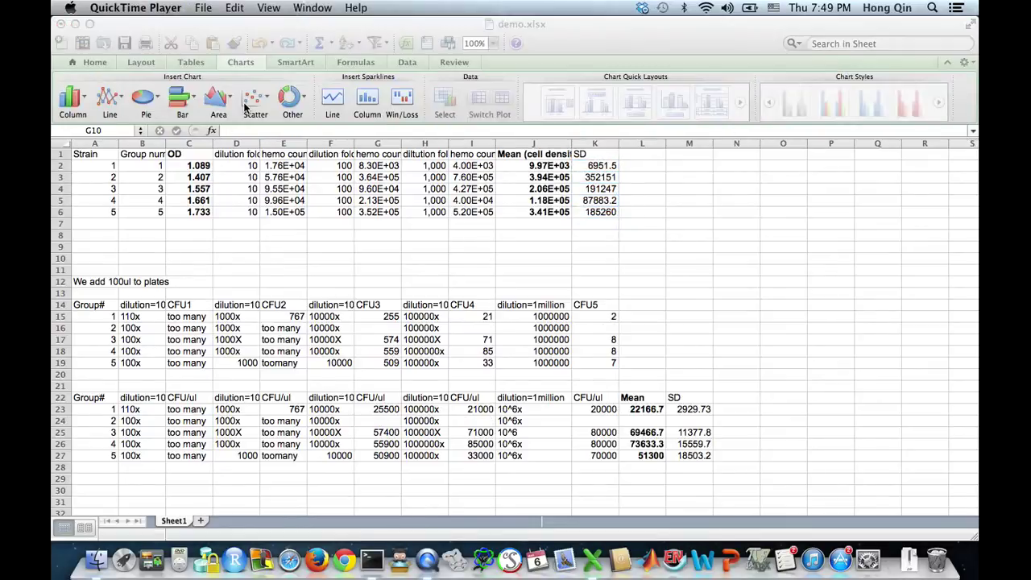
# Copy the OD column C1:C6 into M3
pyautogui.click(259, 270)
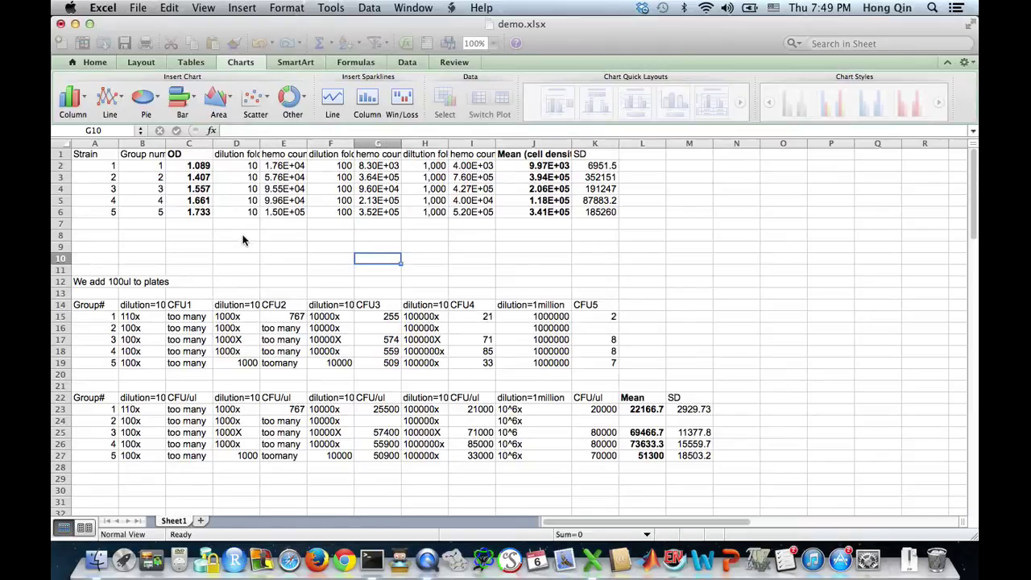
pyautogui.moveTo(177, 154); pyautogui.dragTo(187, 211)
pyautogui.press('super+c')
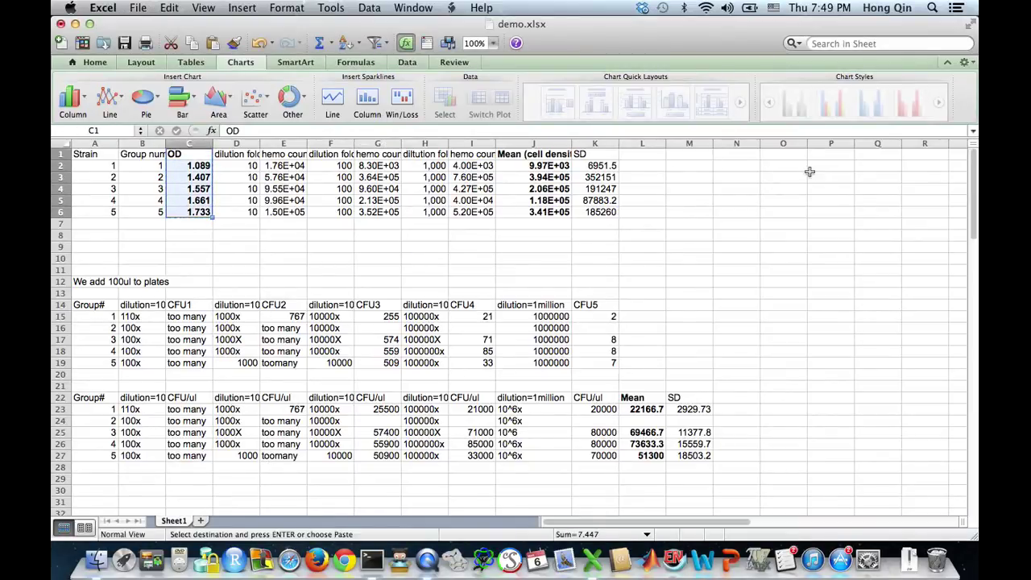
pyautogui.click(691, 179)
pyautogui.press('super+v')
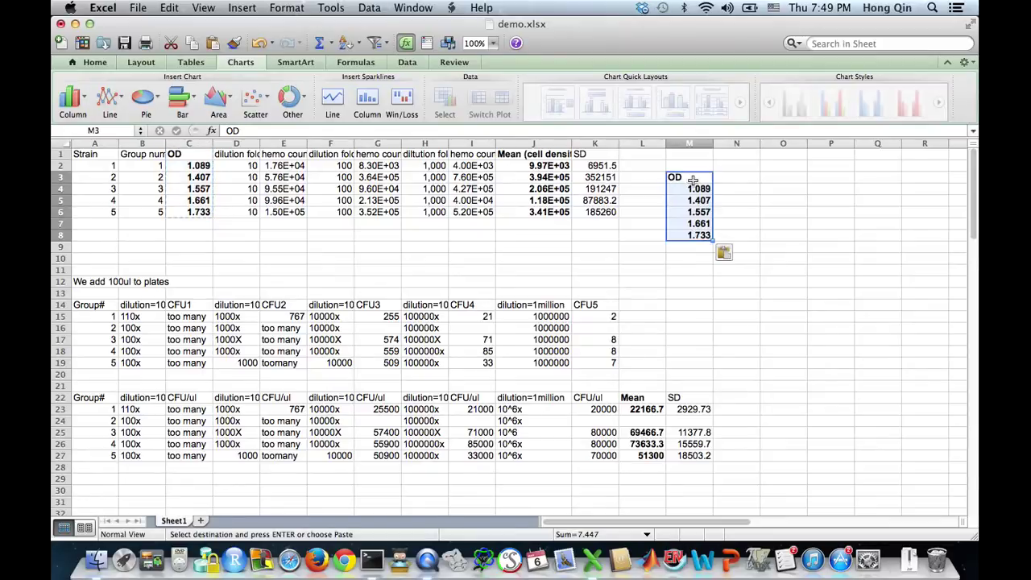
# Paste J1:J6 mean densities into N3 matching destination formatting, and rename N3 'density'
pyautogui.click(516, 159)
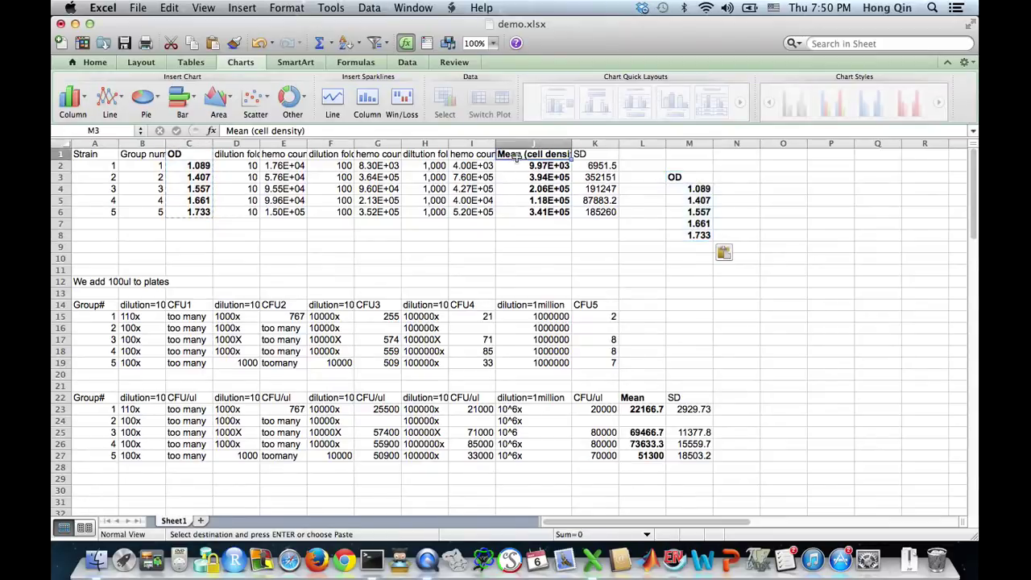
pyautogui.hotkey('shift', 'Down')
pyautogui.hotkey('shift', 'Down')
pyautogui.hotkey('shift', 'Down')
pyautogui.hotkey('shift', 'Down')
pyautogui.hotkey('shift', 'Down')
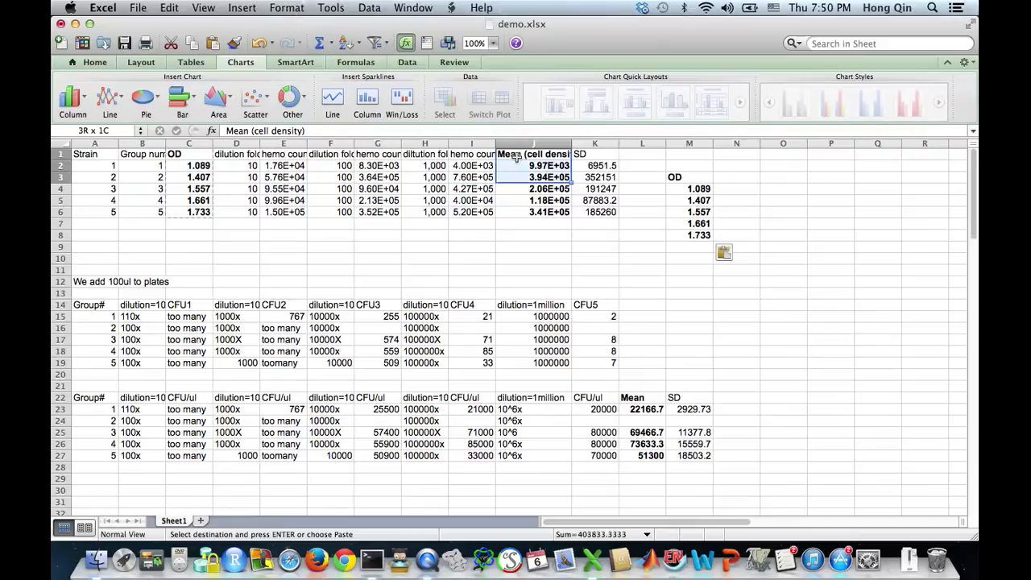
pyautogui.press('super+c')
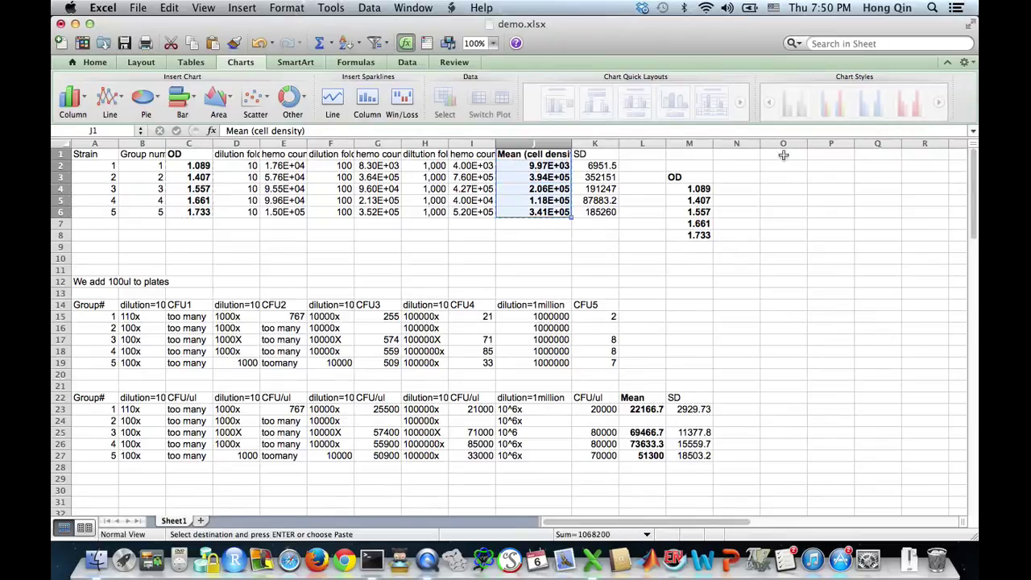
pyautogui.click(731, 175)
pyautogui.press('super+v')
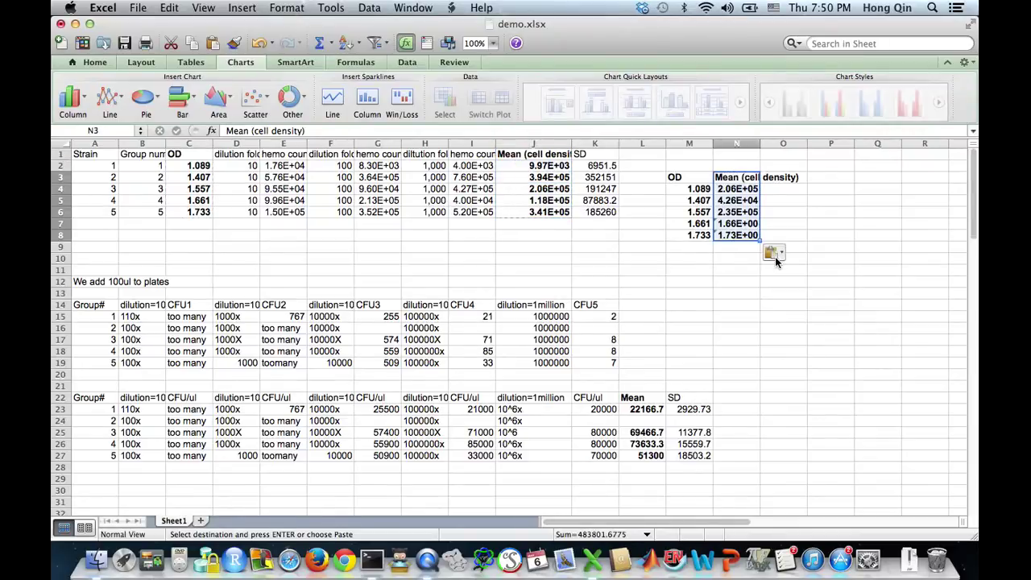
pyautogui.click(775, 253)
pyautogui.click(810, 306)
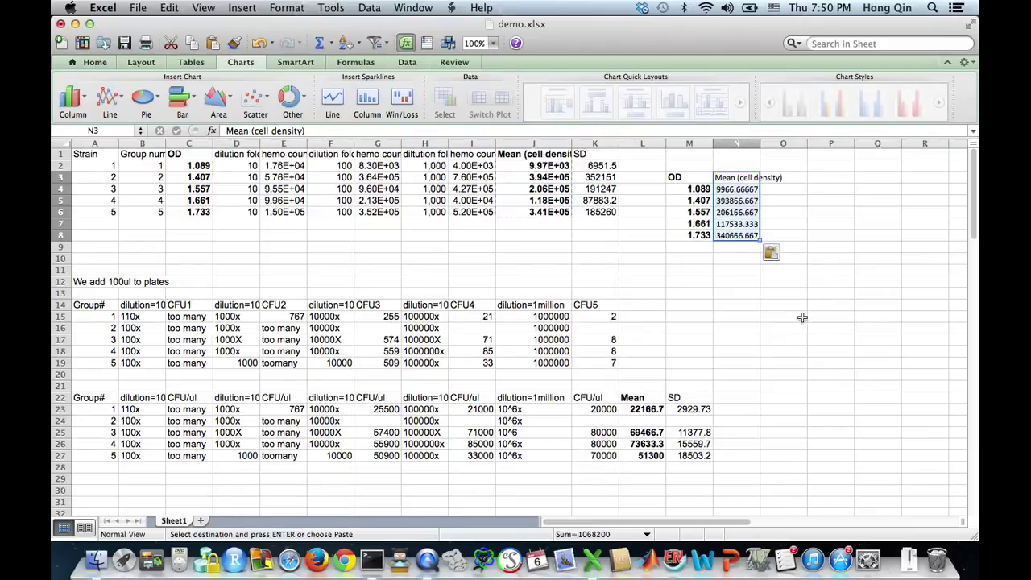
pyautogui.click(800, 316)
pyautogui.click(736, 177)
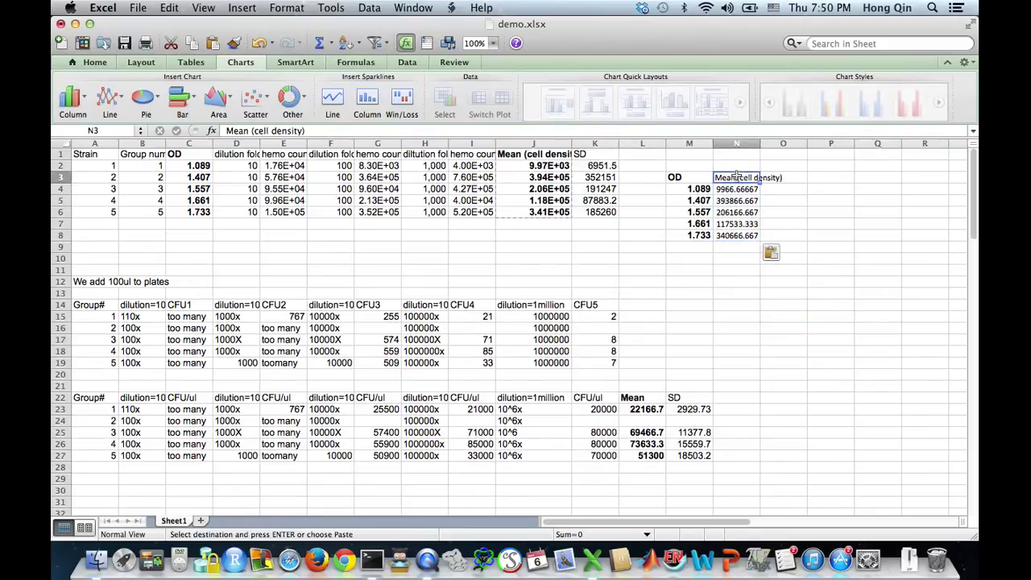
pyautogui.write('densi')
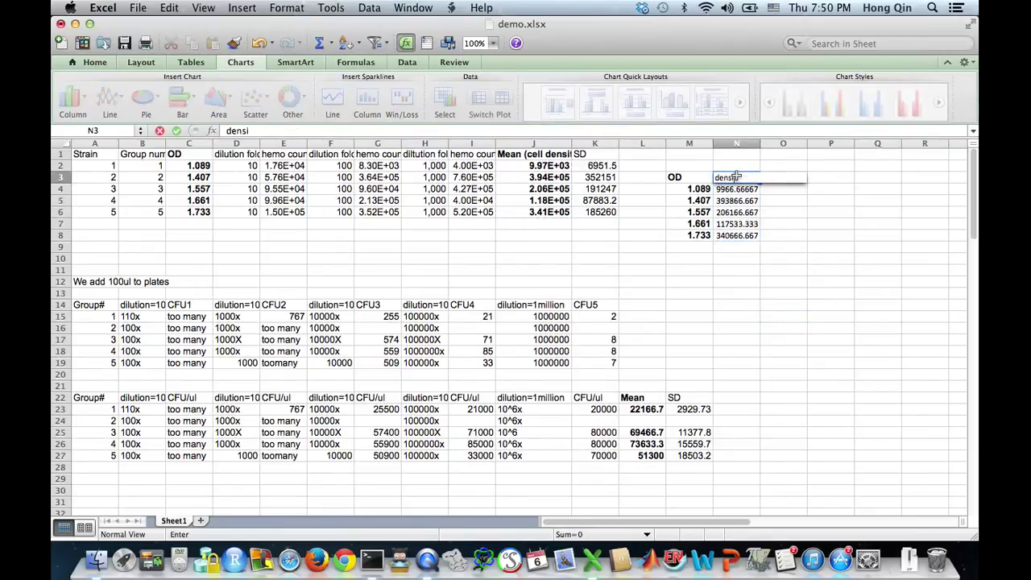
pyautogui.write('ty')
pyautogui.press('Return')
# Chart the M3:N8 OD and density data as a marker-only scatter plot
pyautogui.moveTo(693, 177); pyautogui.dragTo(729, 233)
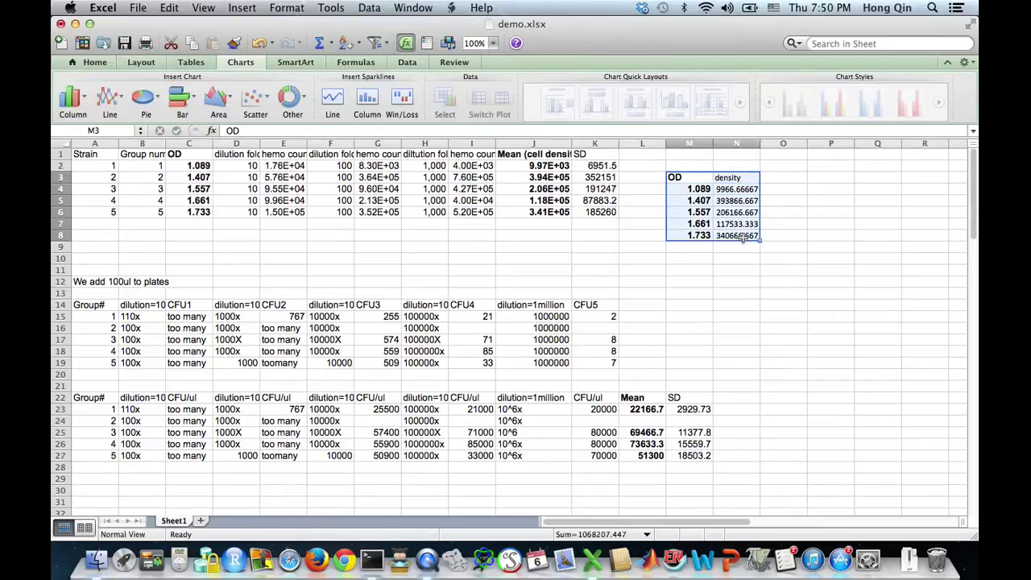
pyautogui.click(253, 98)
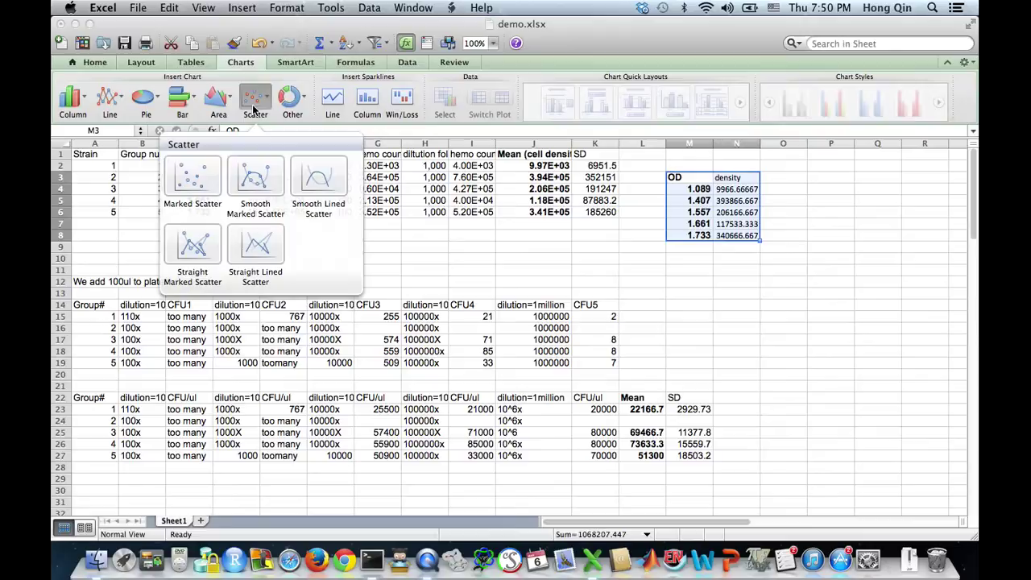
pyautogui.click(195, 175)
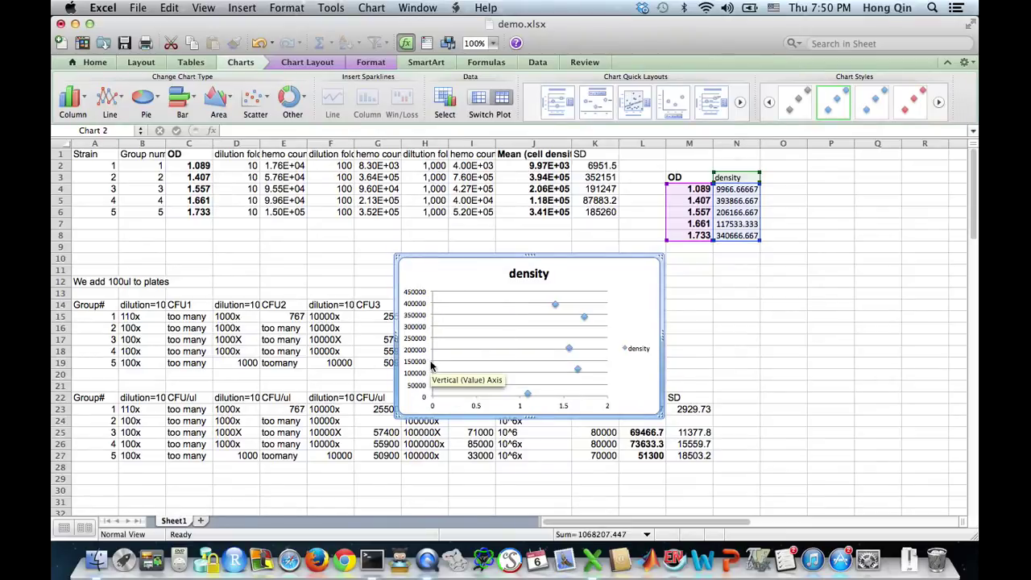
# Add a linear trendline to the density series, displaying its equation and R² value
pyautogui.rightClick(585, 321)
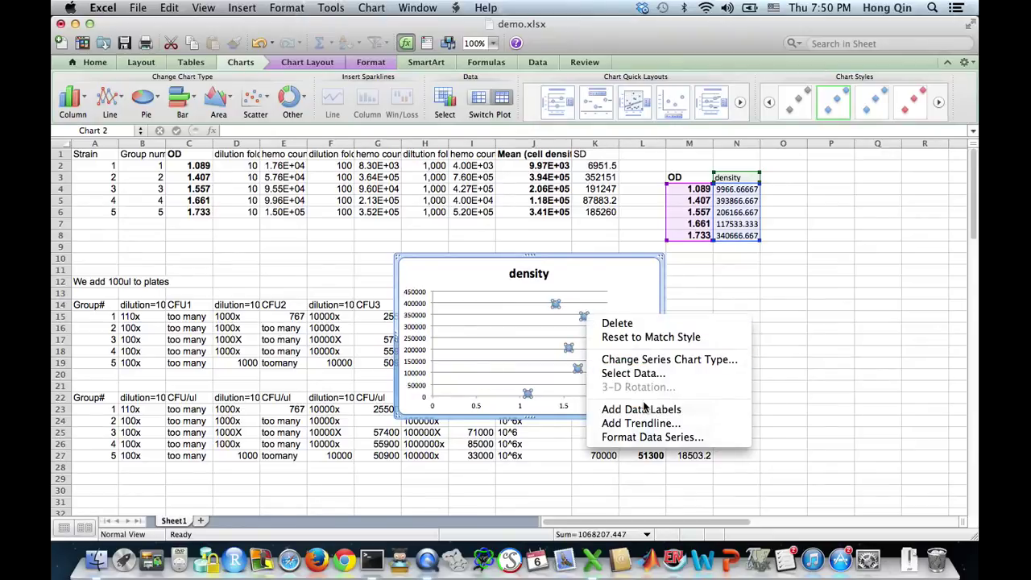
pyautogui.click(640, 424)
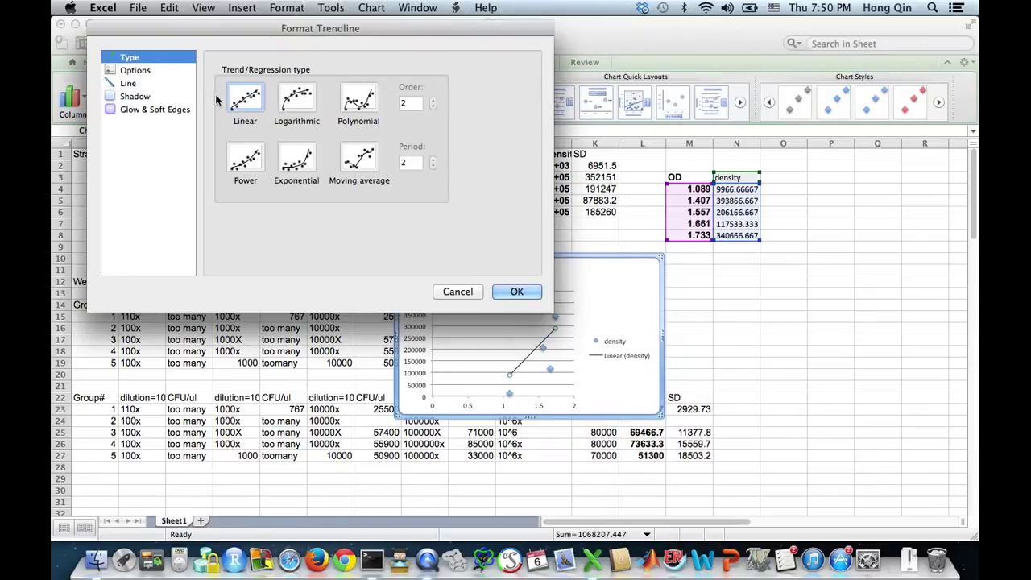
pyautogui.click(133, 71)
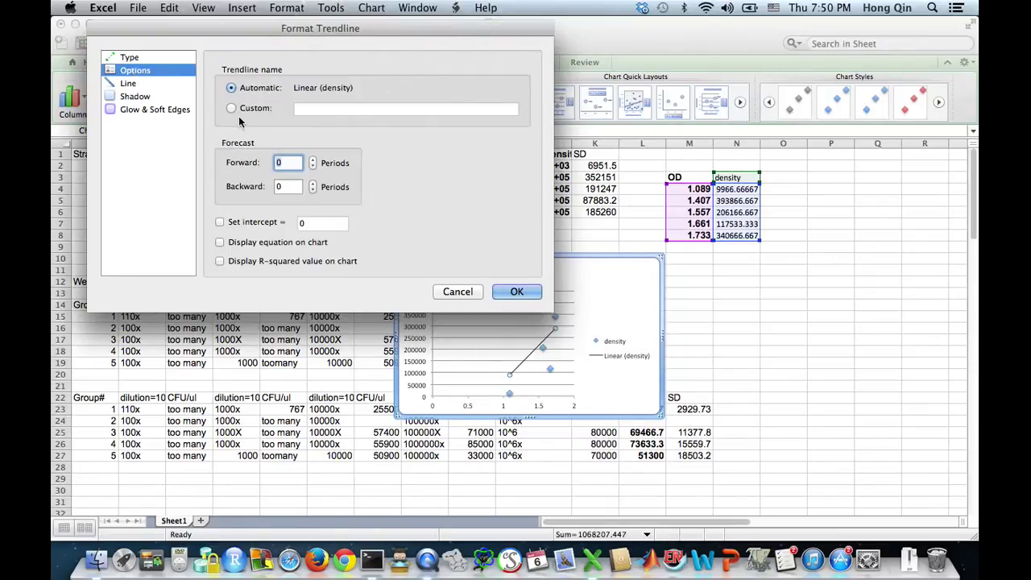
pyautogui.click(221, 244)
pyautogui.click(219, 261)
pyautogui.click(516, 293)
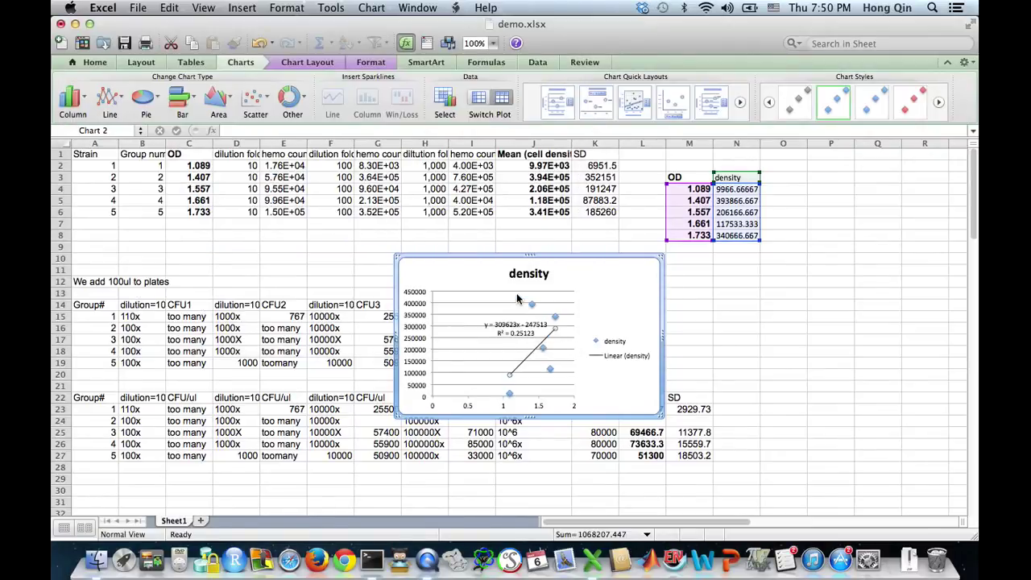
# Move the density chart up near the data and enlarge it
pyautogui.moveTo(591, 257); pyautogui.dragTo(524, 174)
pyautogui.moveTo(598, 334); pyautogui.dragTo(560, 320)
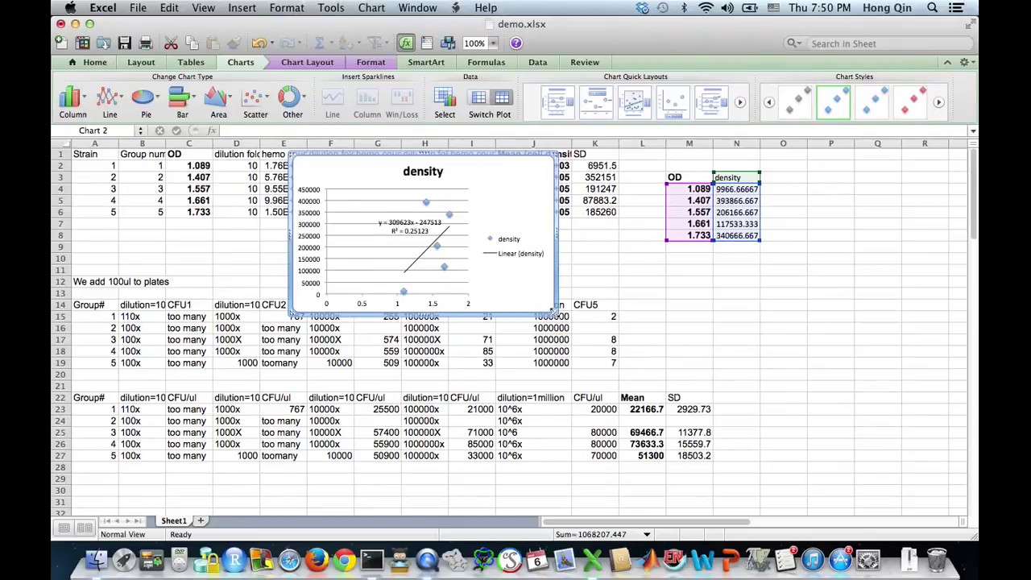
pyautogui.moveTo(557, 317); pyautogui.dragTo(663, 433)
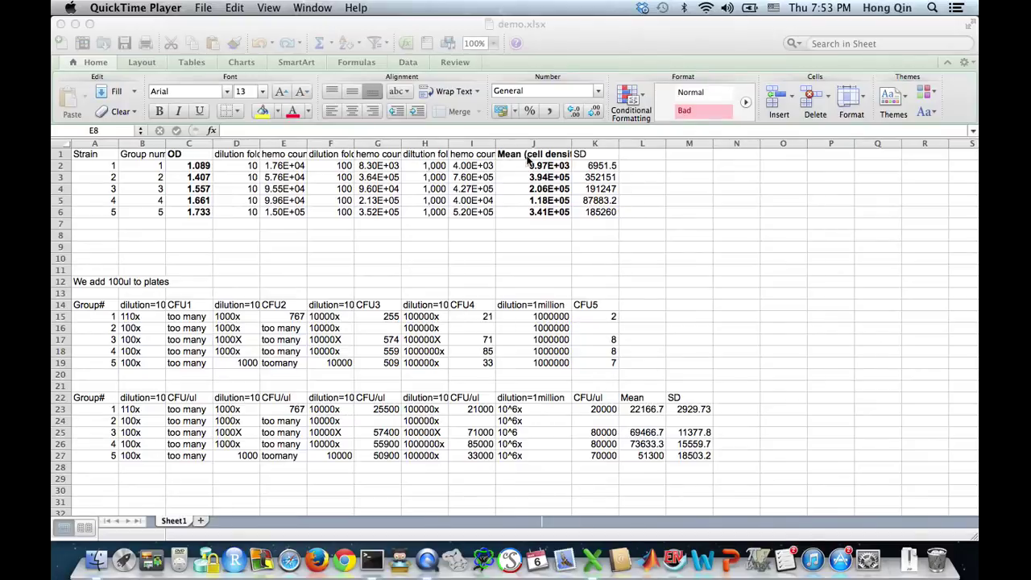
# Paste the J-column mean cell densities into M9 as values only
pyautogui.click(527, 160)
pyautogui.click(524, 154)
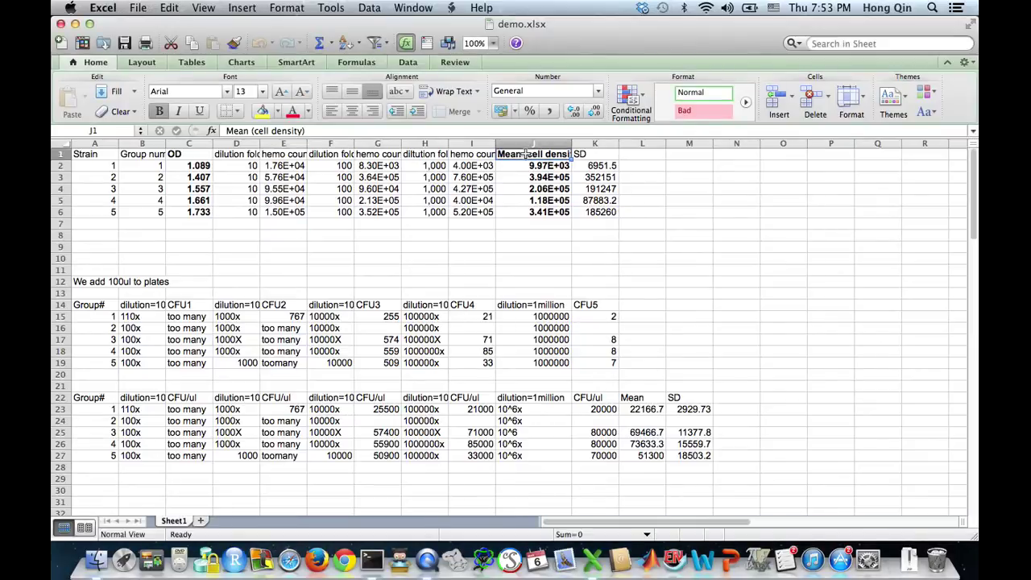
pyautogui.moveTo(524, 154); pyautogui.dragTo(531, 211)
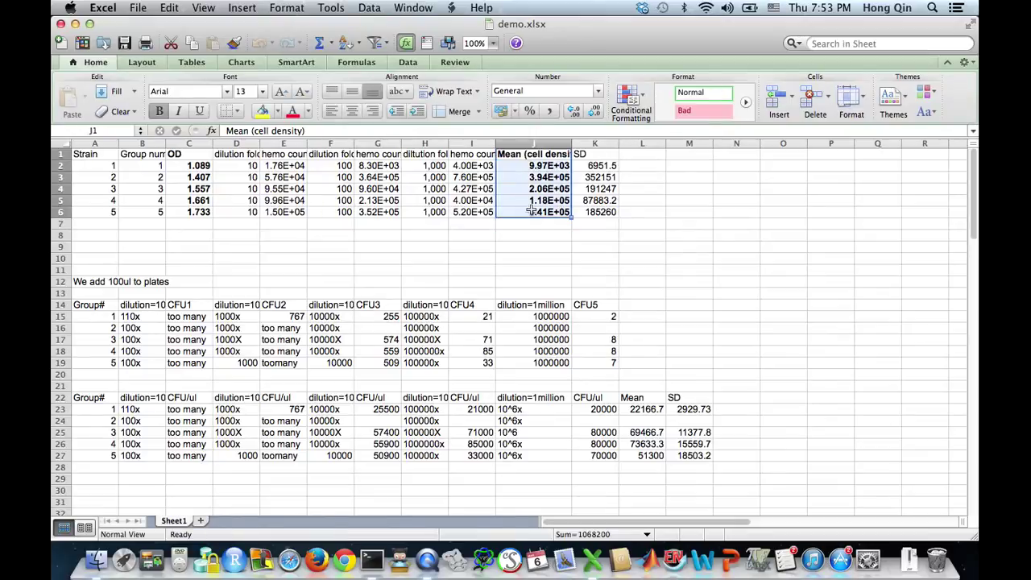
pyautogui.press('super+c')
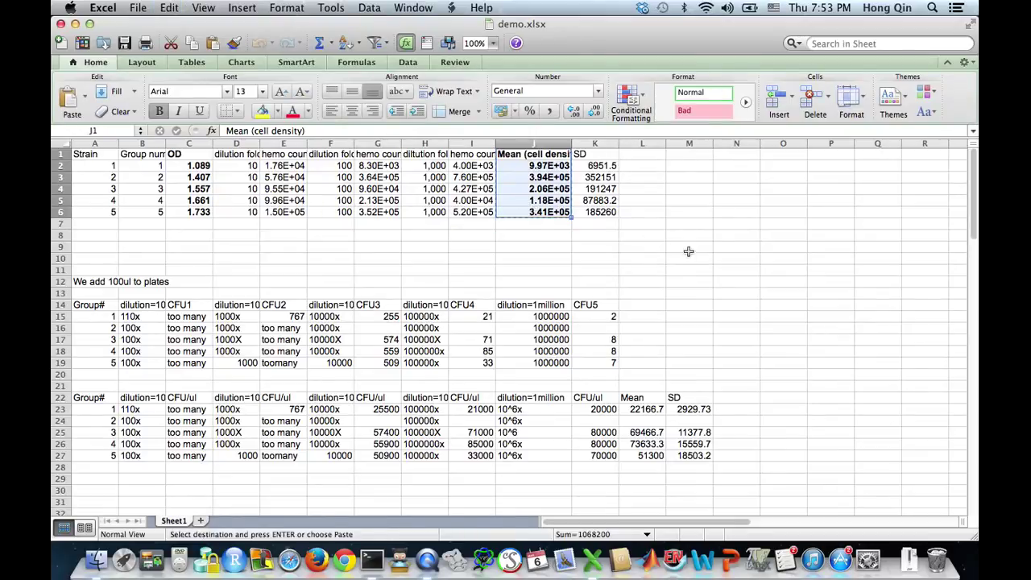
pyautogui.click(689, 247)
pyautogui.press('super+v')
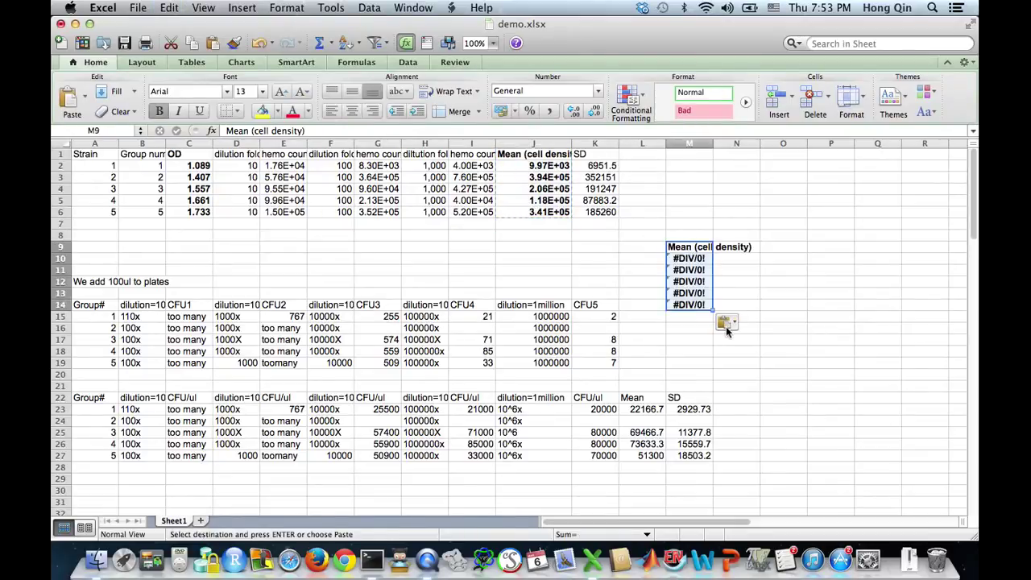
pyautogui.click(725, 324)
pyautogui.click(769, 390)
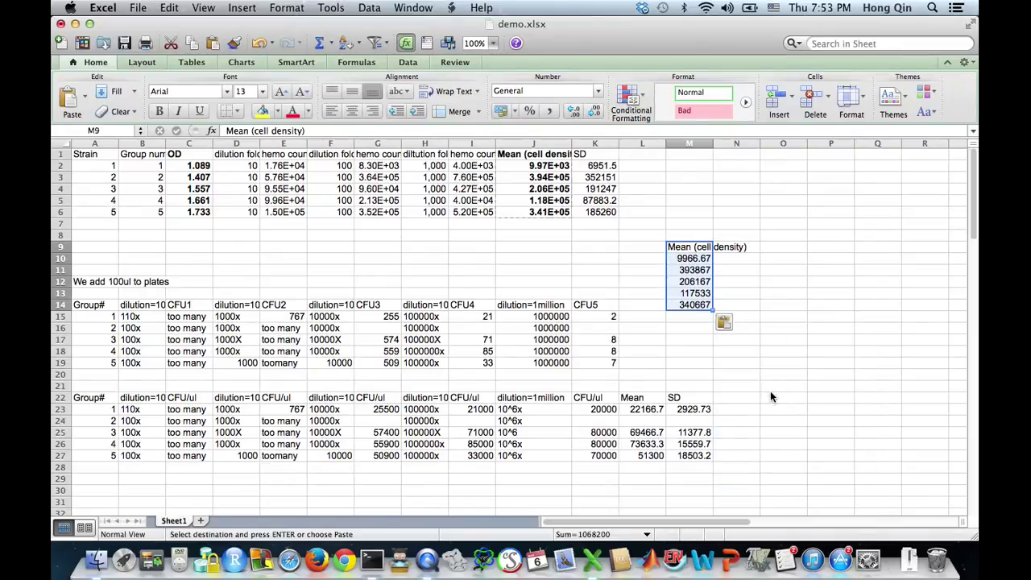
pyautogui.click(770, 391)
# Rename the M9 header to 'Desnity' and select the CFU means in L22:L27
pyautogui.click(691, 247)
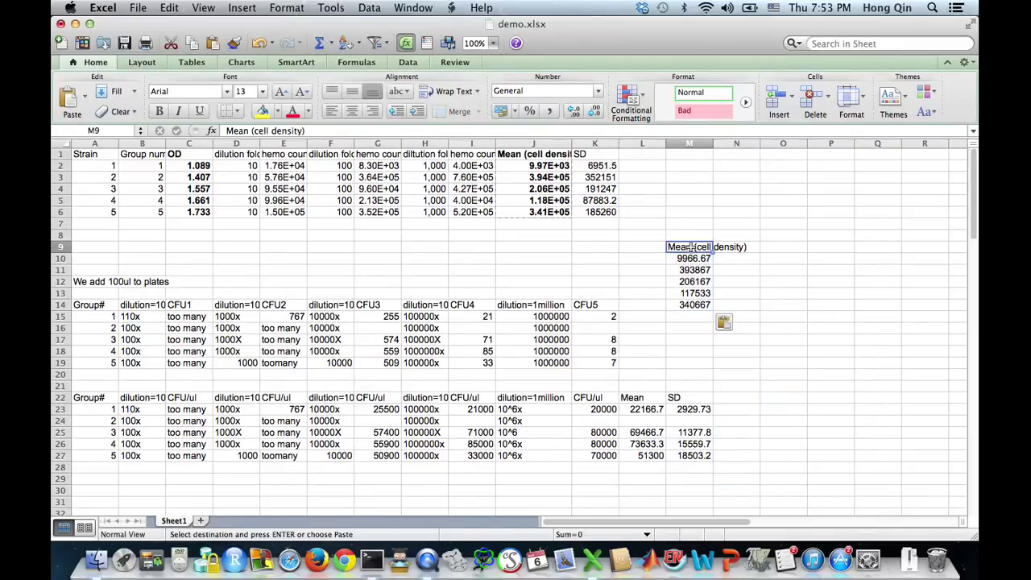
pyautogui.write('Desni')
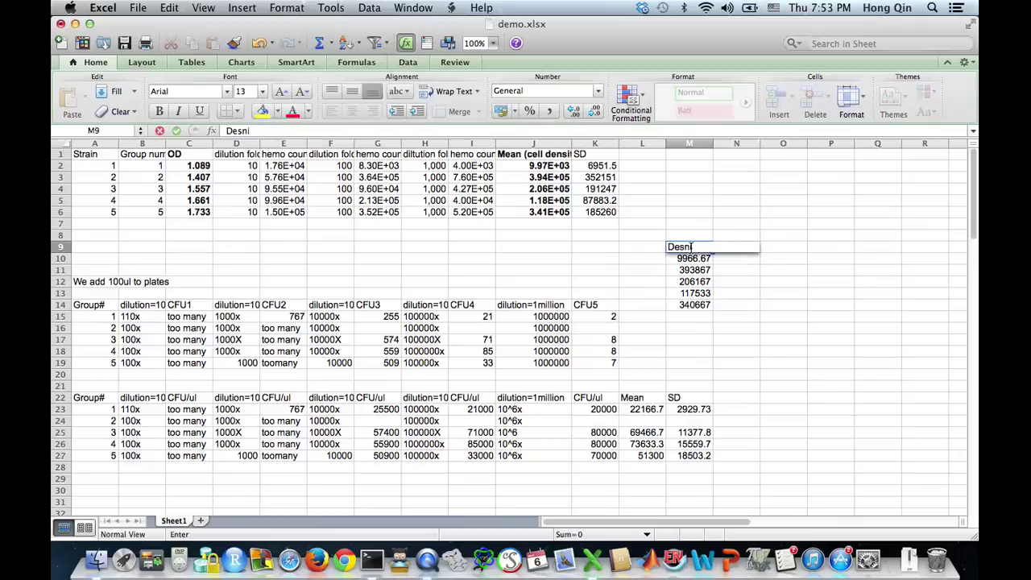
pyautogui.write('ty')
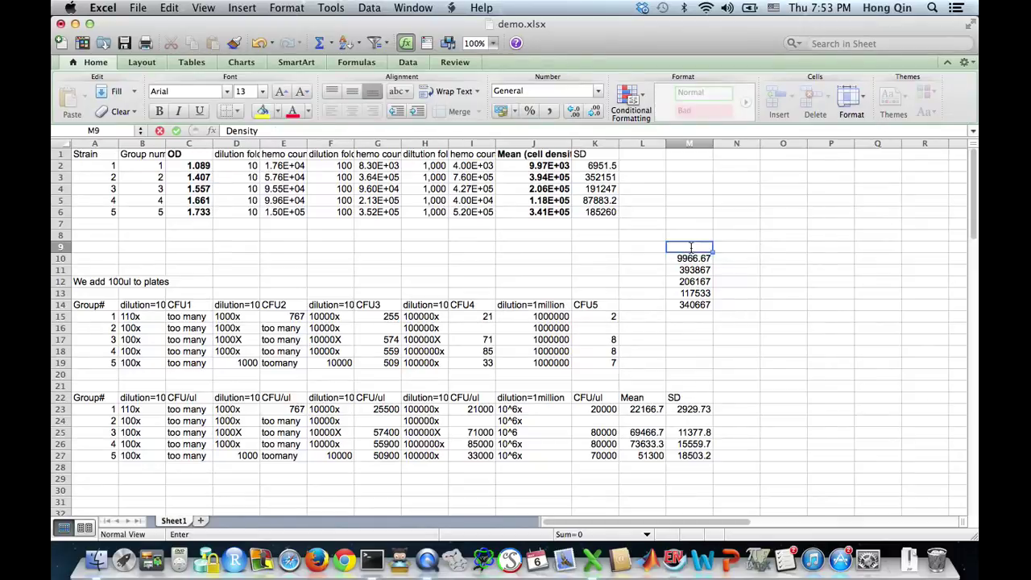
pyautogui.press('Return')
pyautogui.moveTo(636, 397); pyautogui.dragTo(641, 455)
# Paste the CFU means from L22:L27 into N9 as values only
pyautogui.press('super+c')
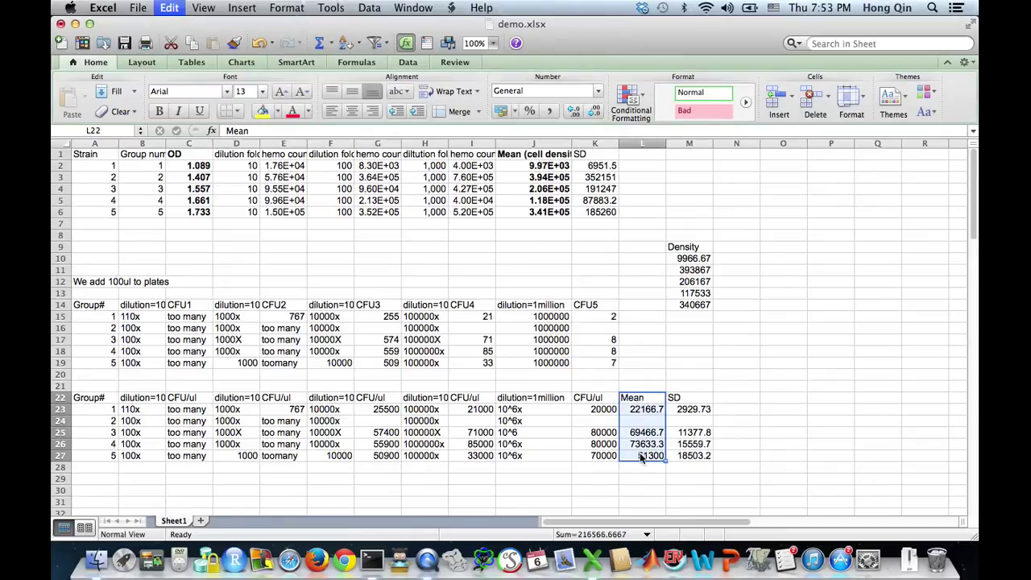
pyautogui.click(732, 248)
pyautogui.press('super+v')
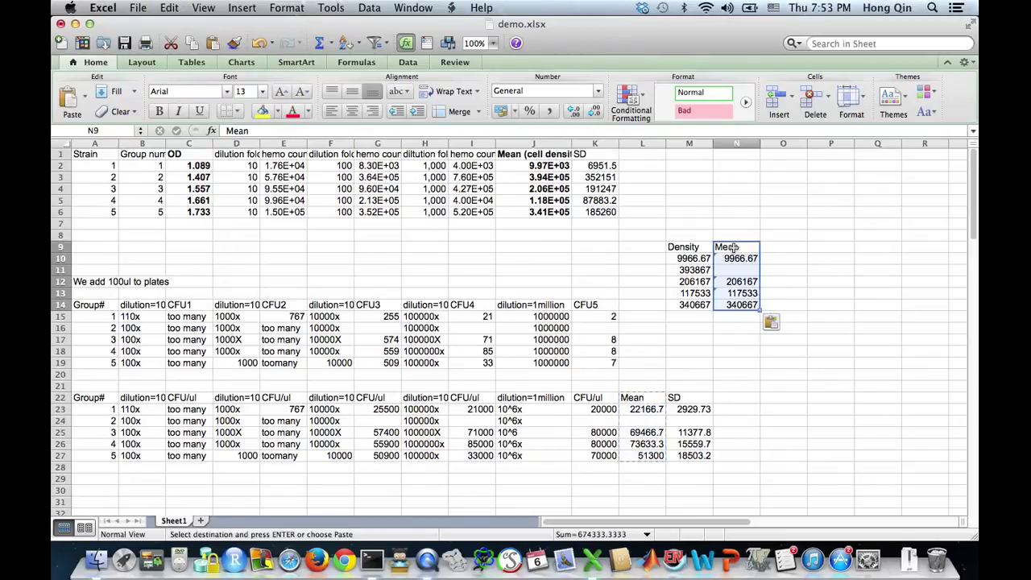
pyautogui.click(775, 322)
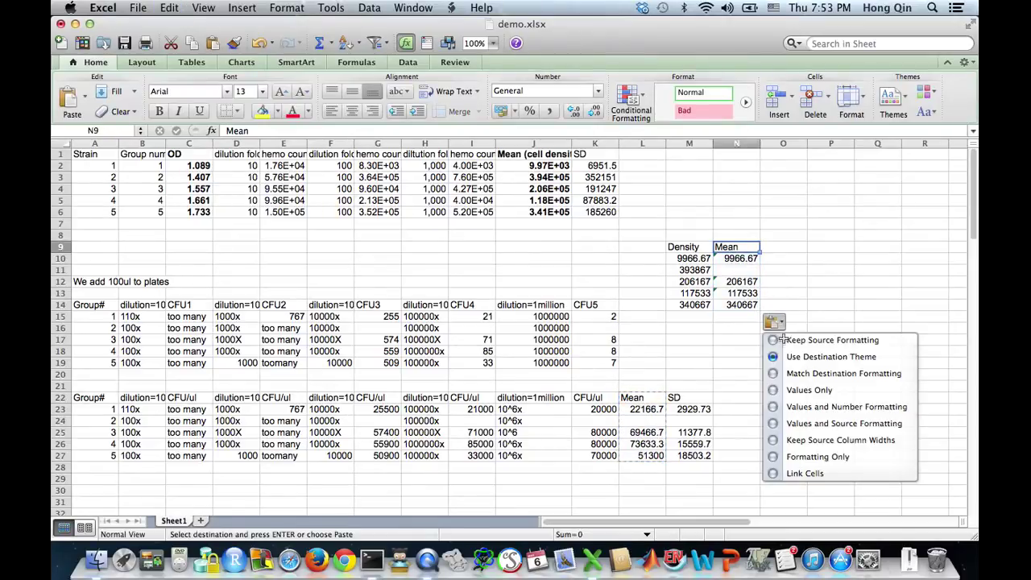
pyautogui.click(804, 391)
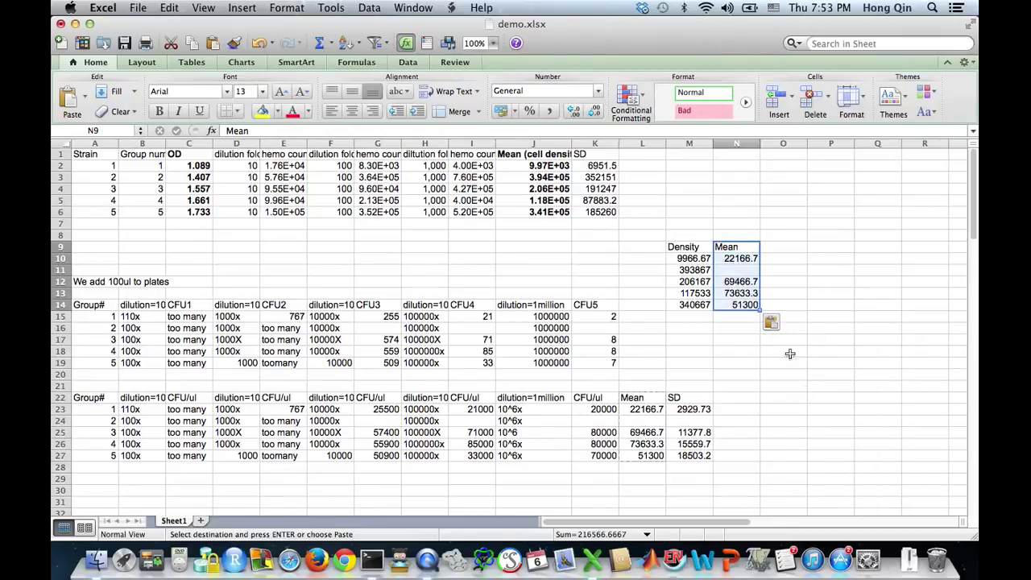
# Rename N9 to 'CFUConcentration', check the headers, and select the Density and CFUConcentration columns
pyautogui.click(734, 247)
pyautogui.write('CFU')
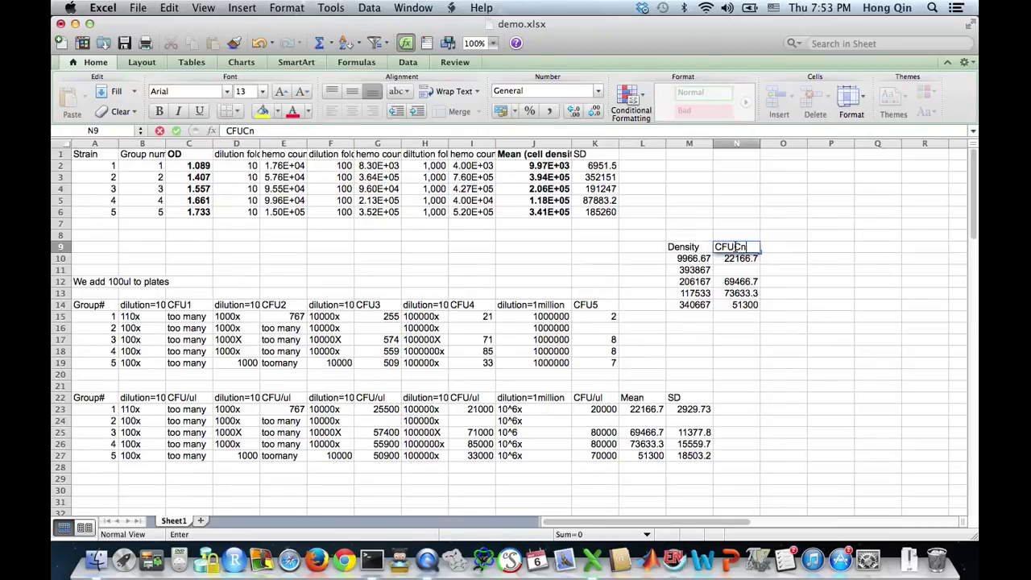
pyautogui.write('Concentration')
pyautogui.press('Return')
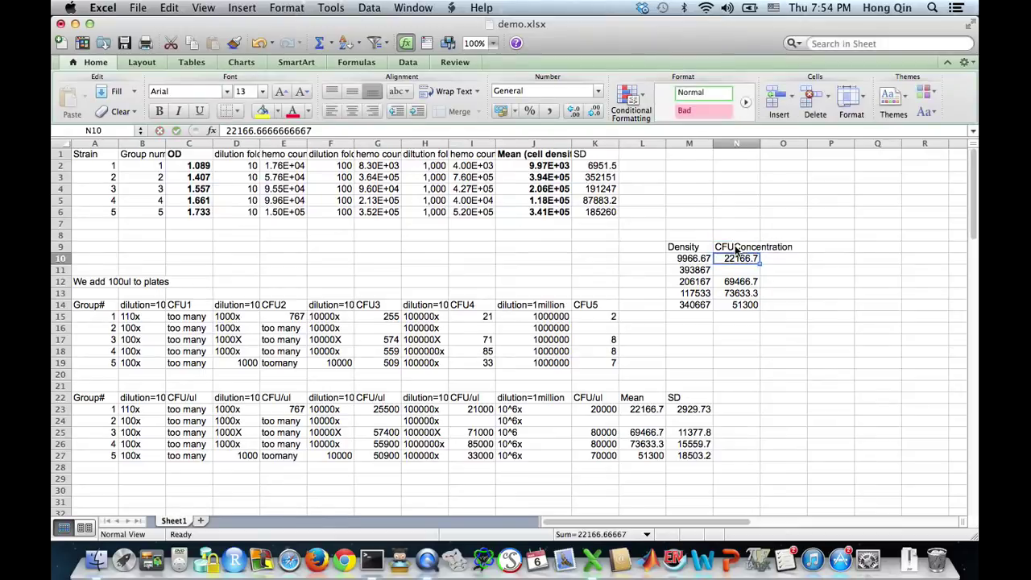
pyautogui.click(736, 250)
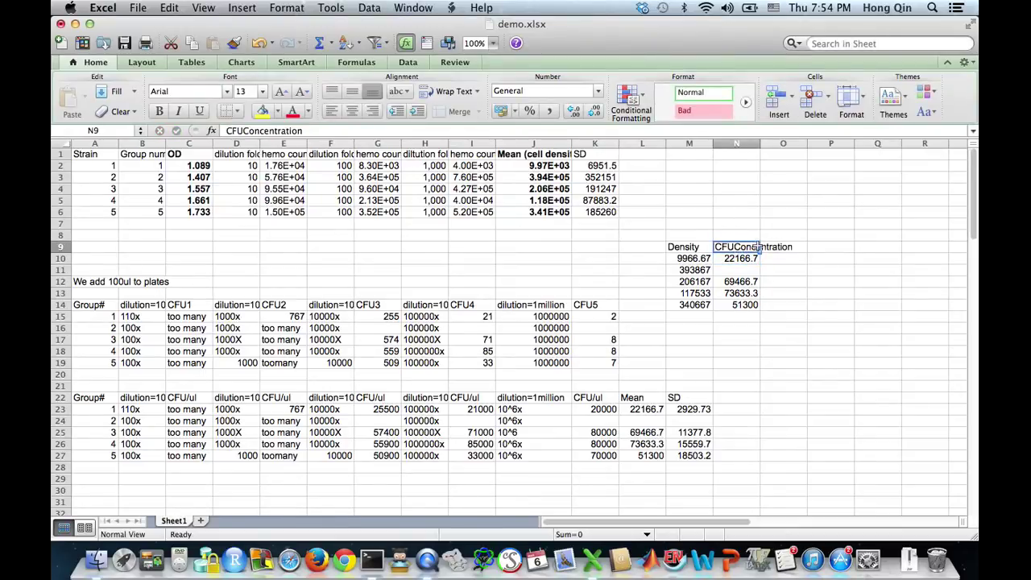
pyautogui.click(684, 247)
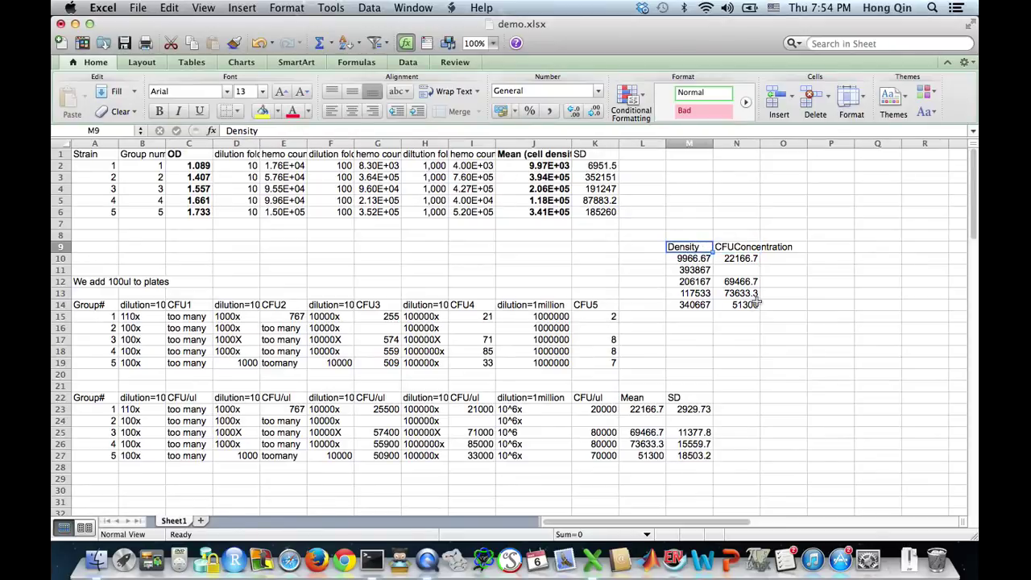
pyautogui.click(671, 272)
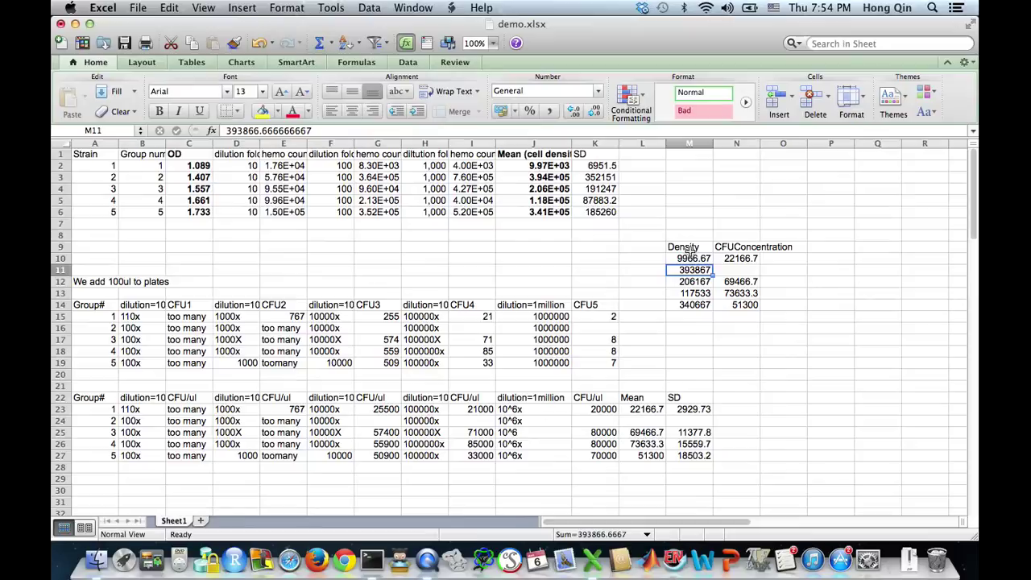
pyautogui.click(684, 246)
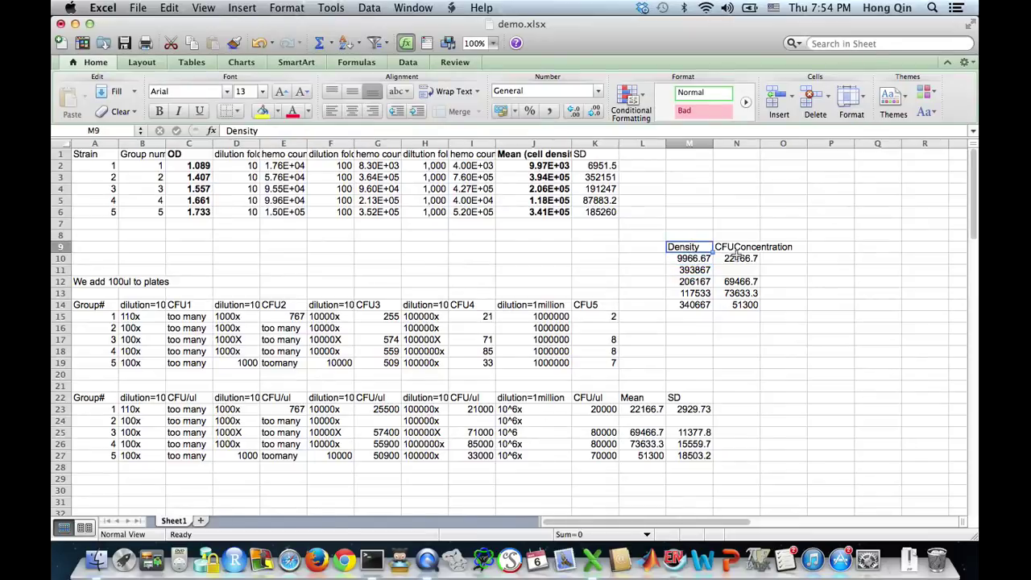
pyautogui.moveTo(735, 247); pyautogui.dragTo(697, 307)
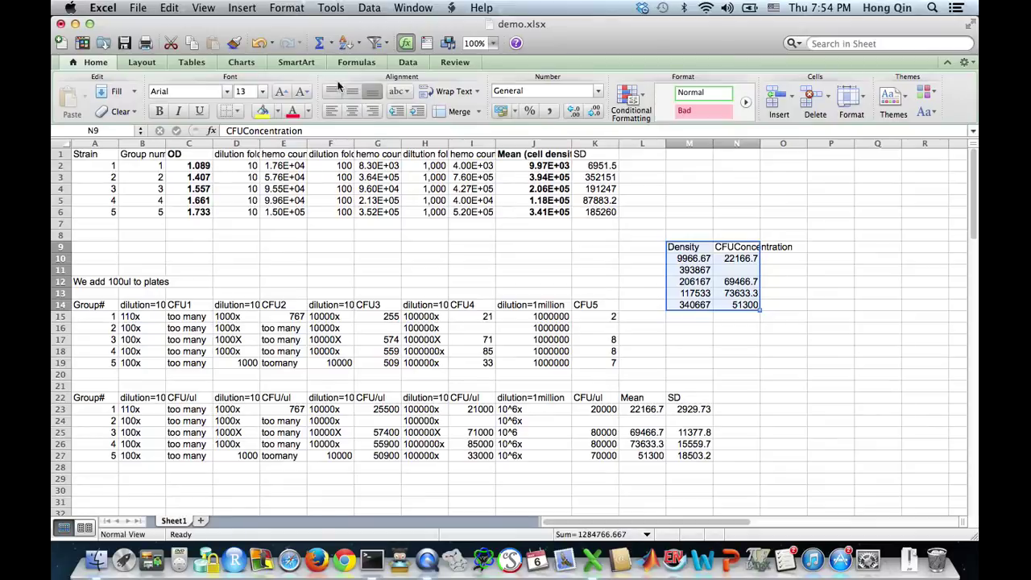
# Insert a marked scatter chart of CFUConcentration versus density, then enlarge and reposition it
pyautogui.click(242, 64)
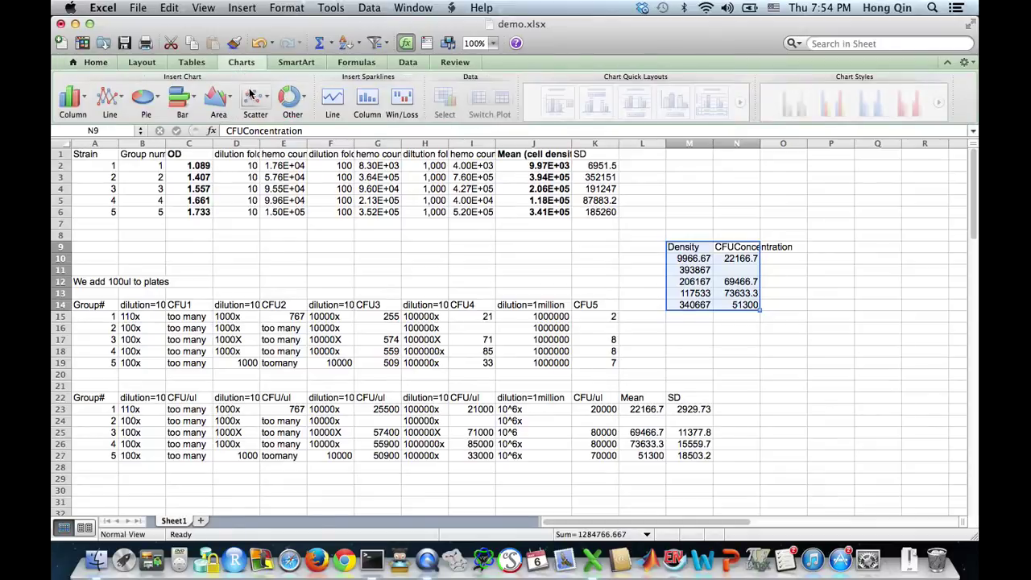
pyautogui.click(253, 99)
pyautogui.click(192, 177)
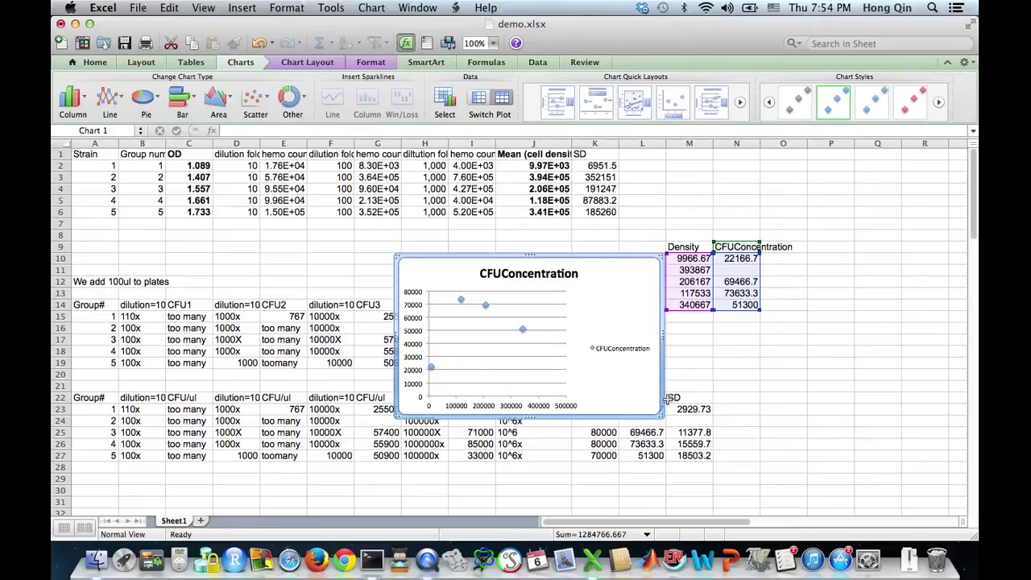
pyautogui.moveTo(660, 416); pyautogui.dragTo(737, 478)
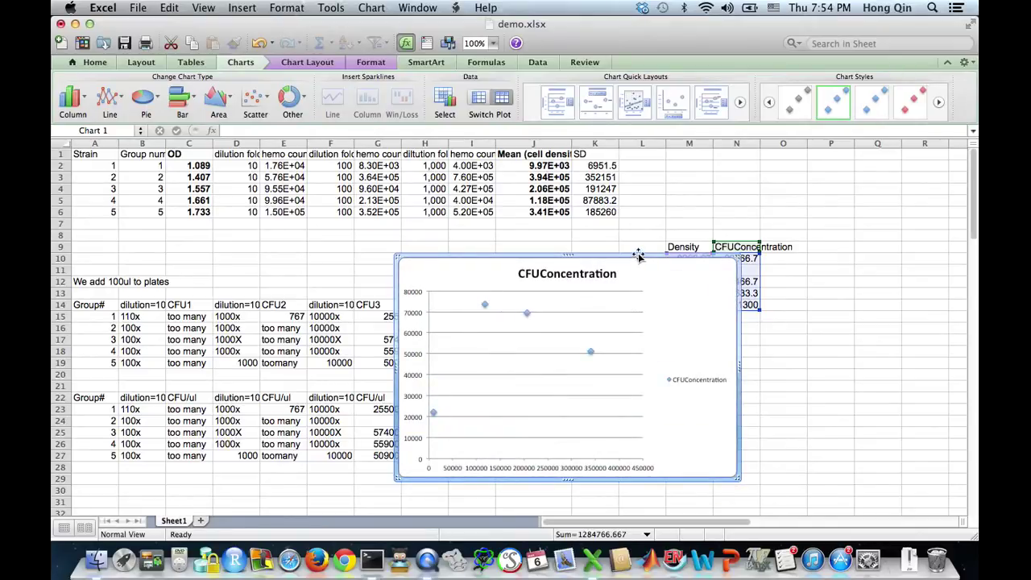
pyautogui.moveTo(610, 255); pyautogui.dragTo(449, 203)
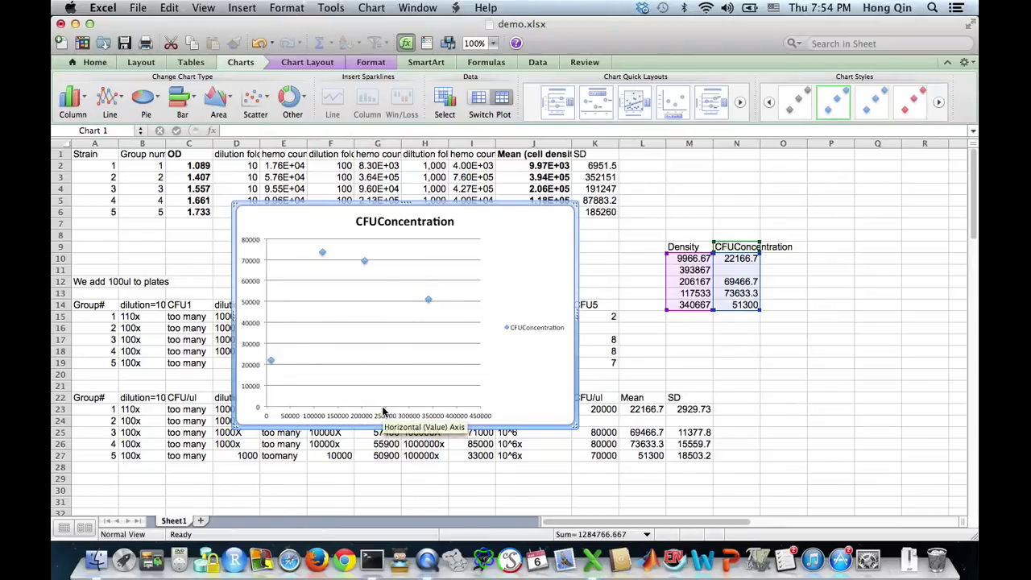
# Add a linear trendline to the CFUConcentration series showing y = 0.0708x + 42202 and R² = 0.17923
pyautogui.rightClick(428, 301)
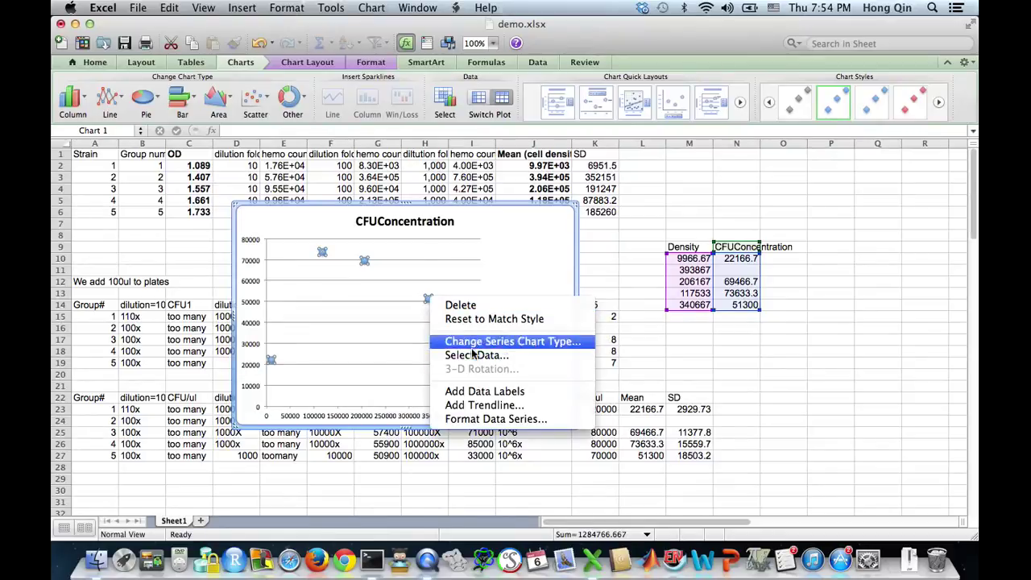
pyautogui.click(480, 406)
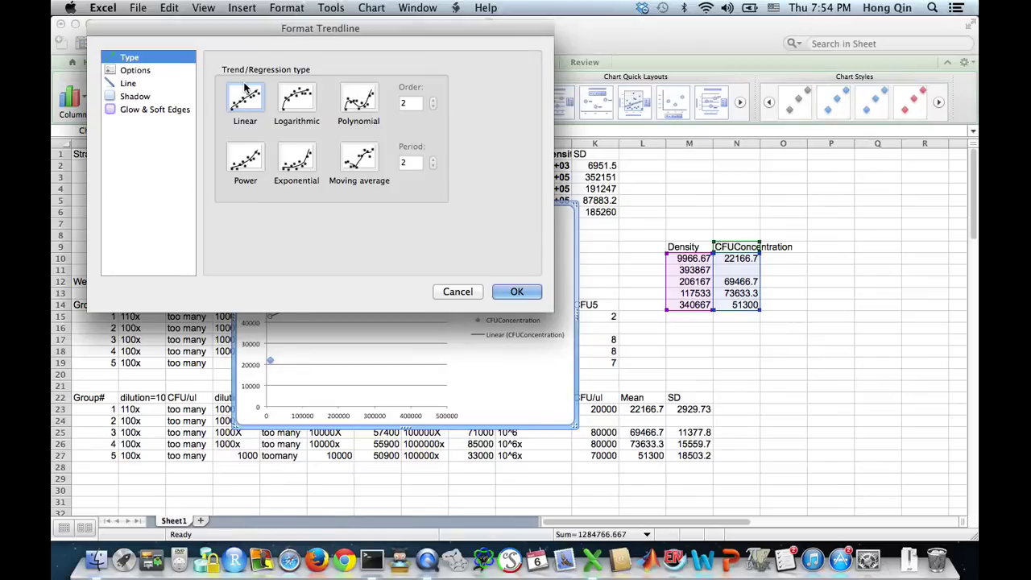
pyautogui.click(134, 71)
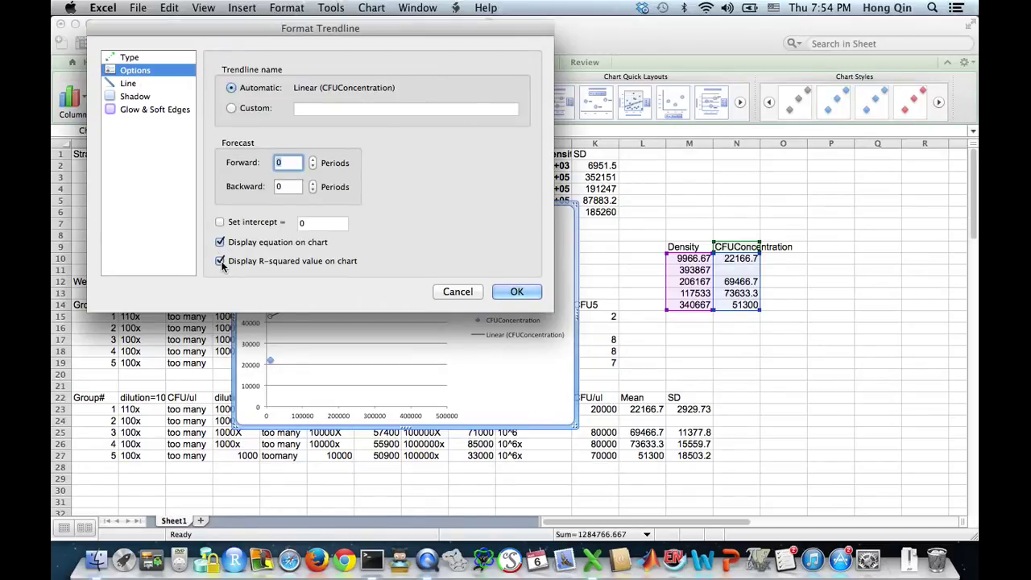
pyautogui.click(220, 261)
pyautogui.click(519, 292)
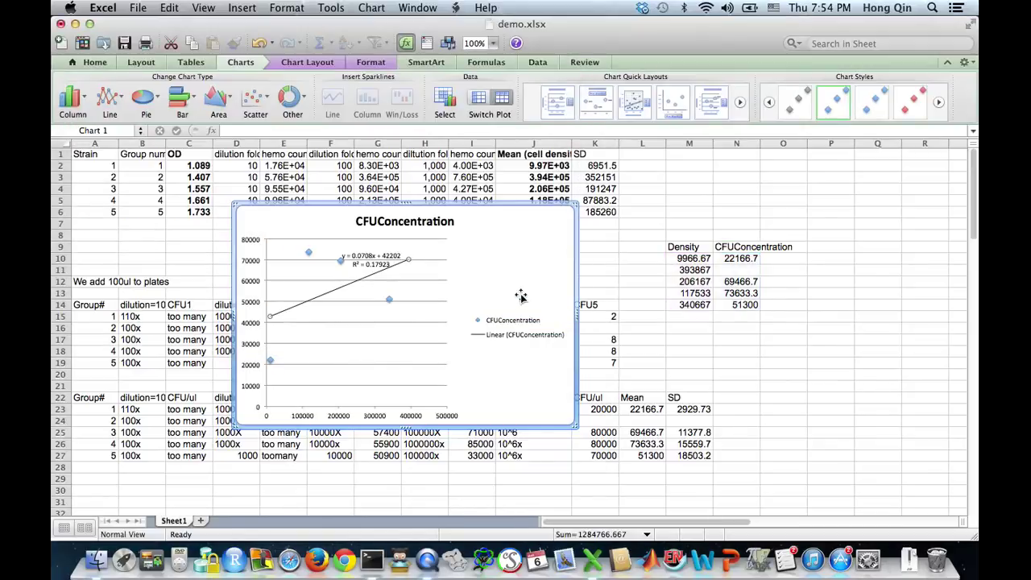